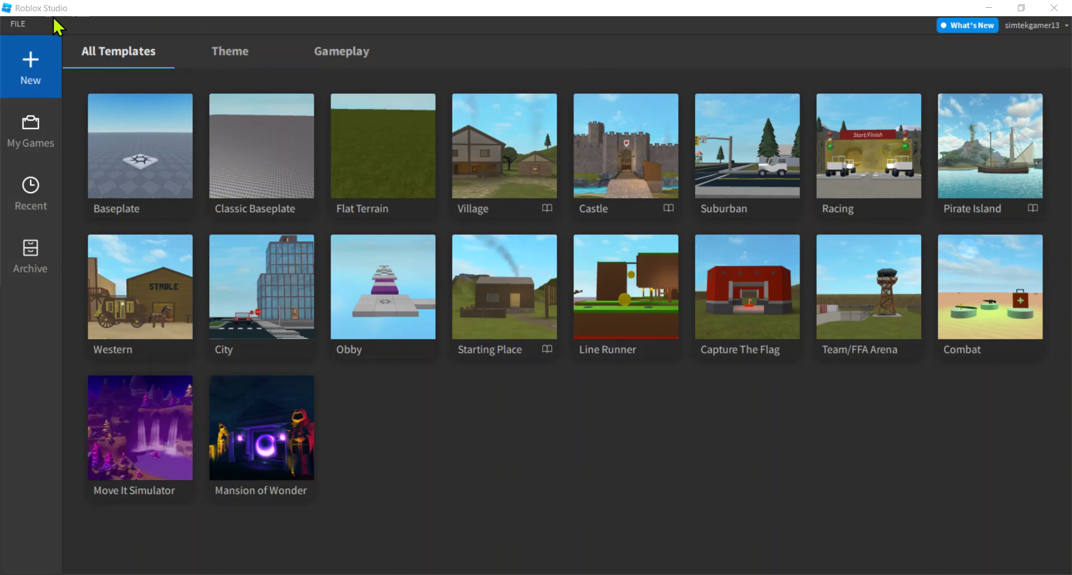
Step: In the Studio settings, try the Default theme and return the theme to Dark
{"action": "left_click", "coordinate": [16, 24]}
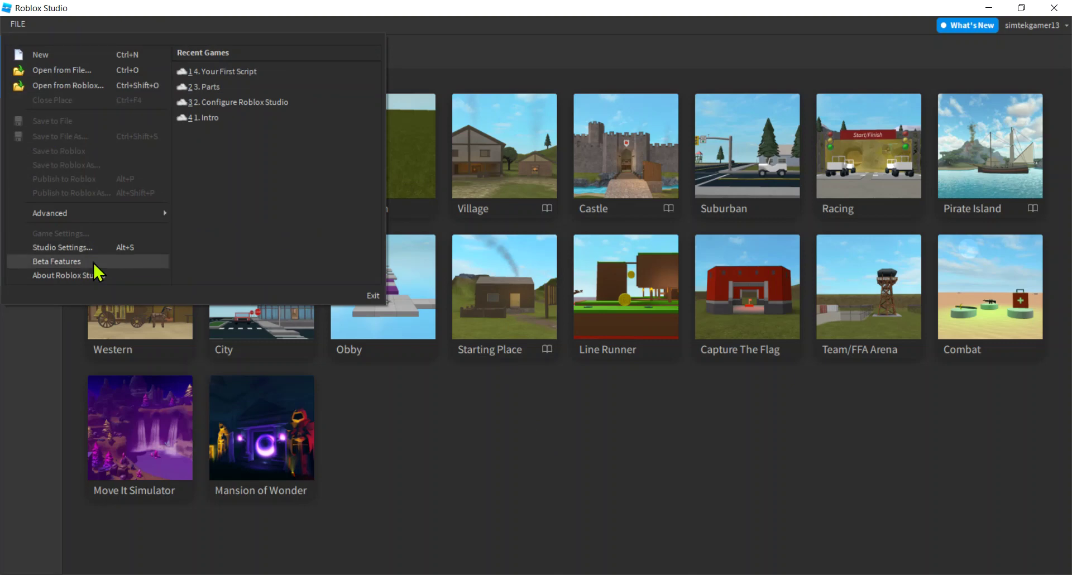
{"action": "left_click", "coordinate": [78, 249]}
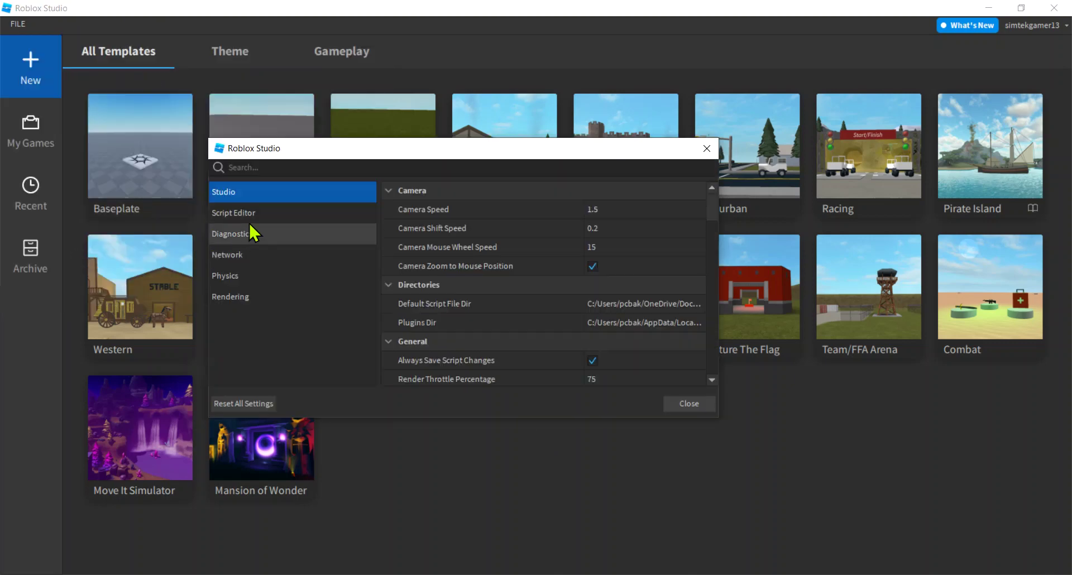
{"action": "scroll", "coordinate": [491, 265], "scroll_direction": "down", "scroll_amount": 6}
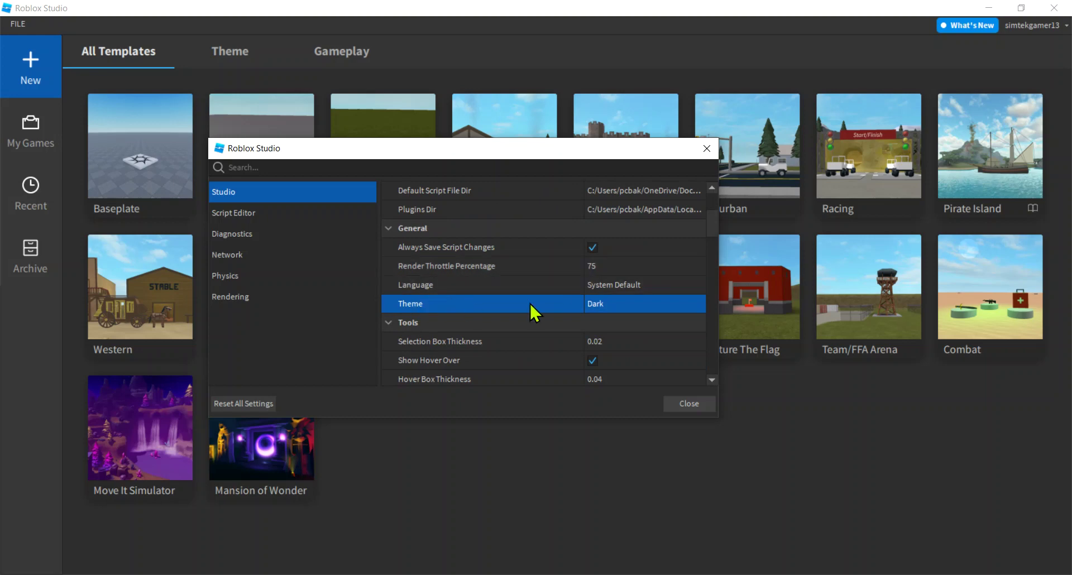
{"action": "left_click", "coordinate": [622, 306]}
{"action": "left_click", "coordinate": [619, 308]}
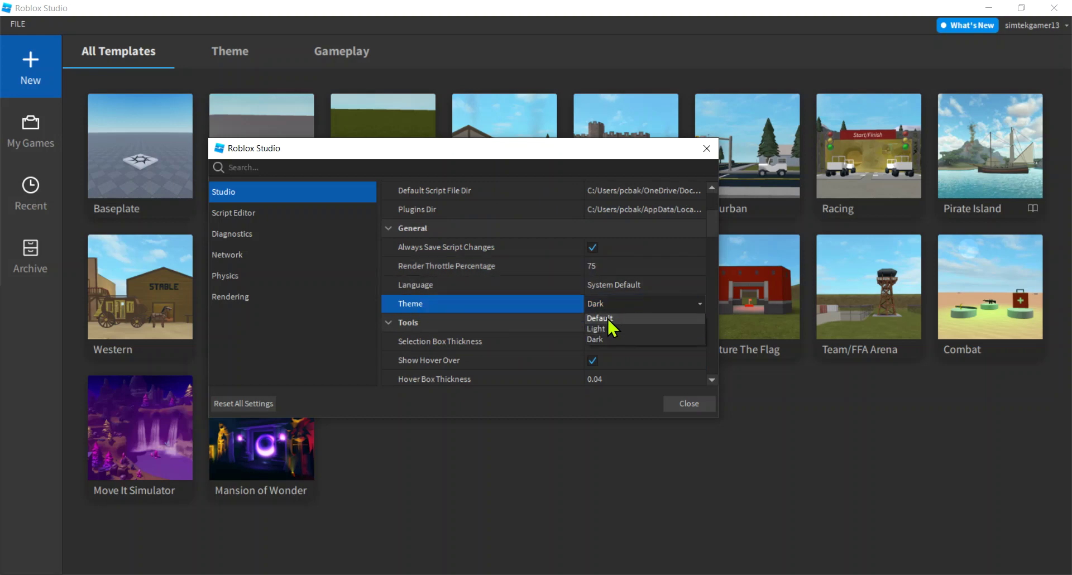
{"action": "left_click", "coordinate": [608, 320]}
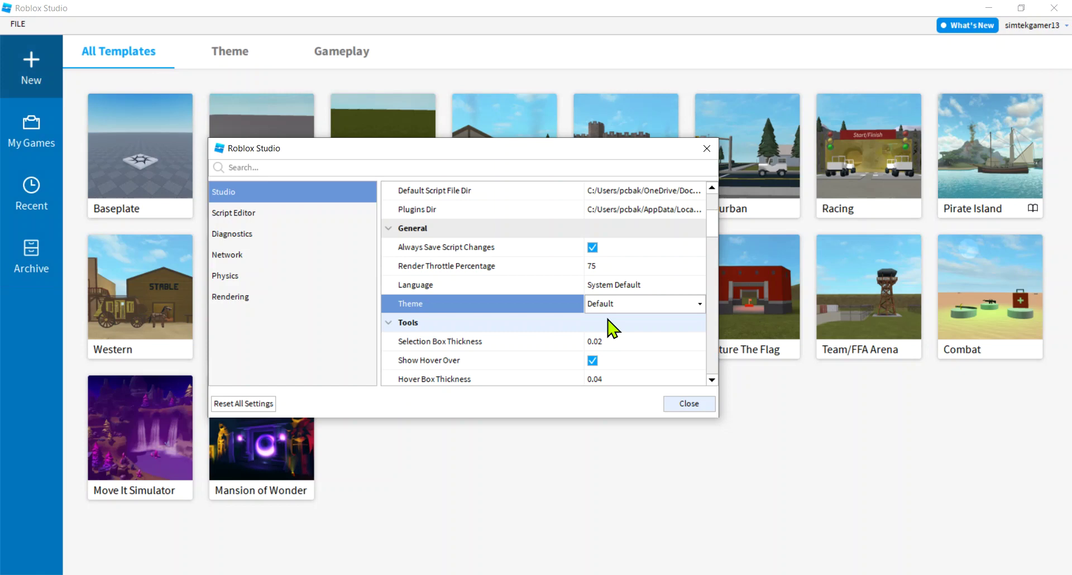
{"action": "left_click", "coordinate": [611, 307]}
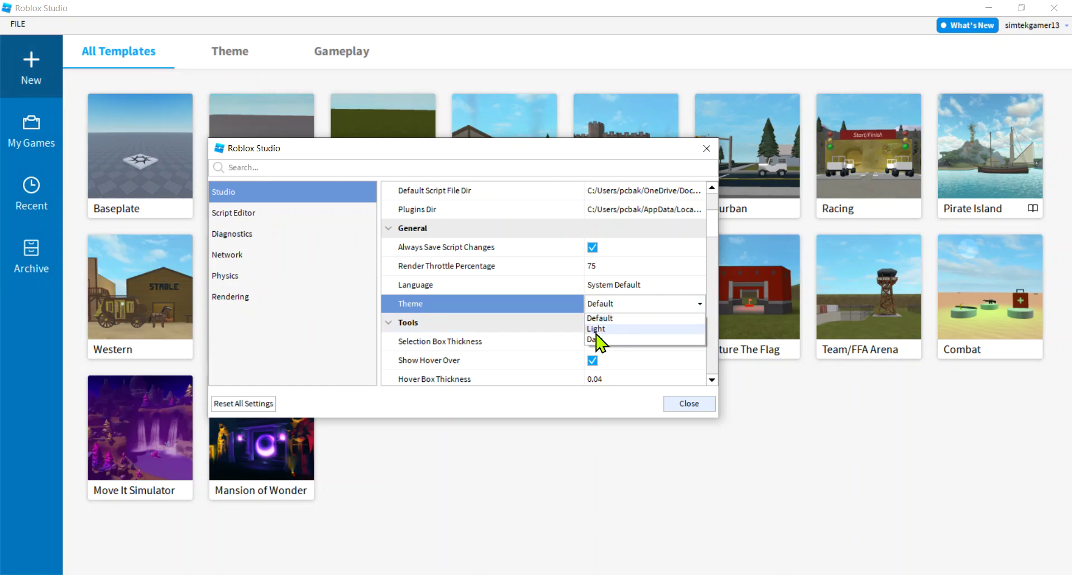
{"action": "left_click", "coordinate": [598, 339]}
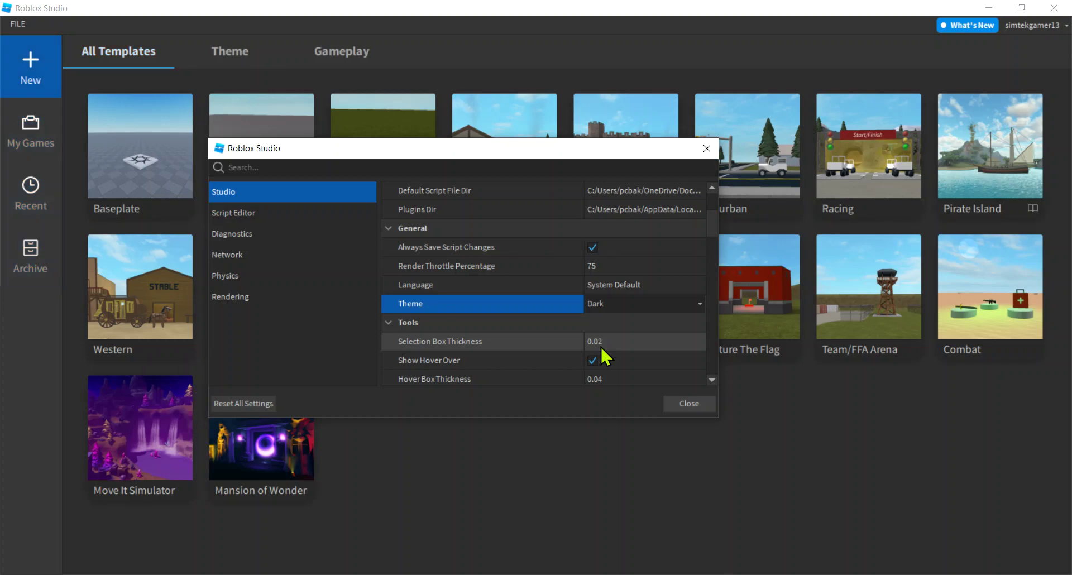
Step: Search the settings for "the" to locate the Theme option, clear the search and close the settings
{"action": "left_click", "coordinate": [380, 167]}
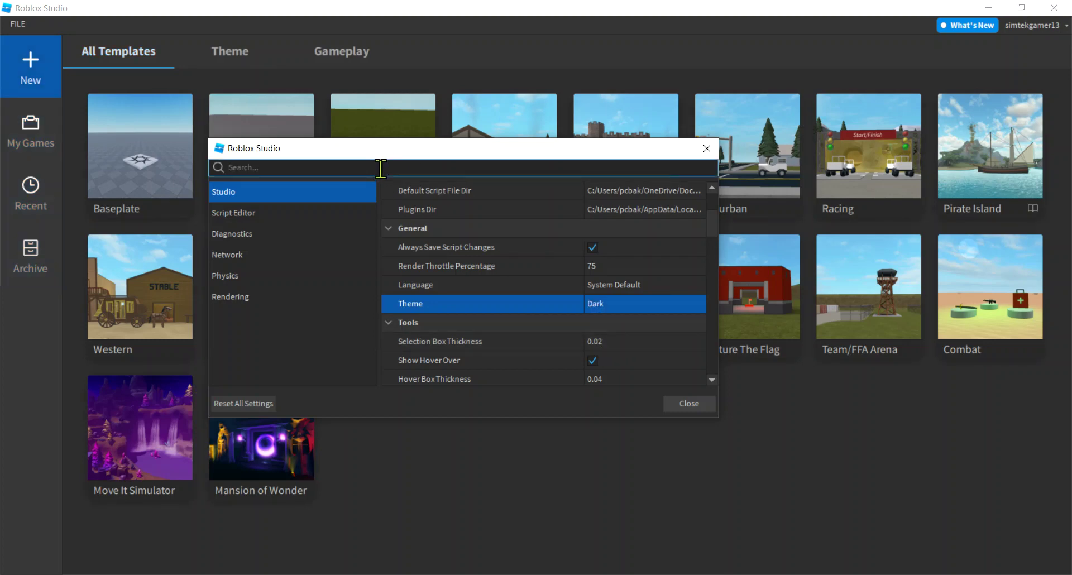
{"action": "type", "text": "th"}
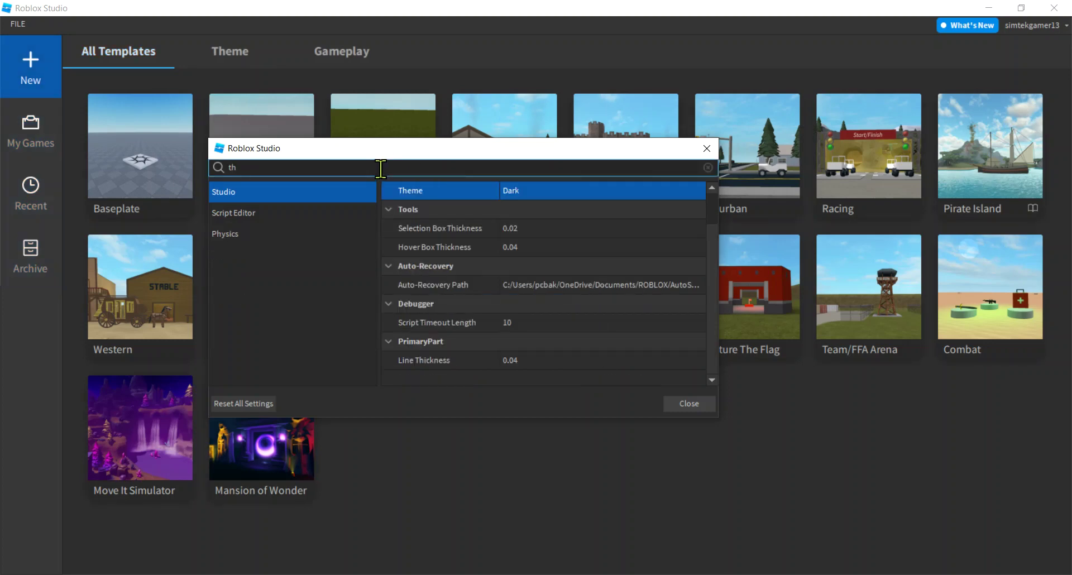
{"action": "type", "text": "e"}
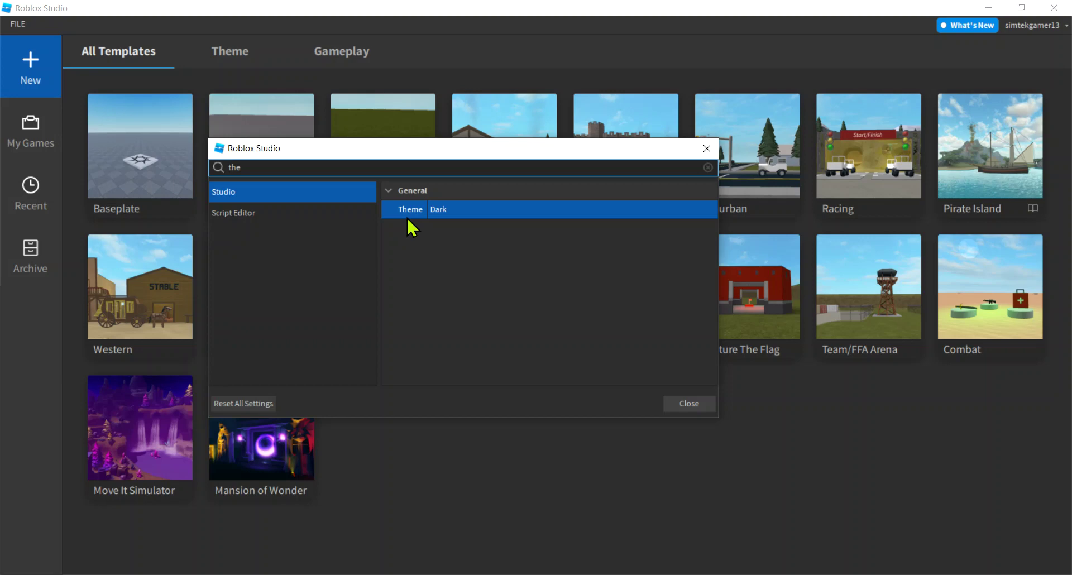
{"action": "key", "text": "BackSpace"}
{"action": "key", "text": "BackSpace"}
{"action": "key", "text": "BackSpace"}
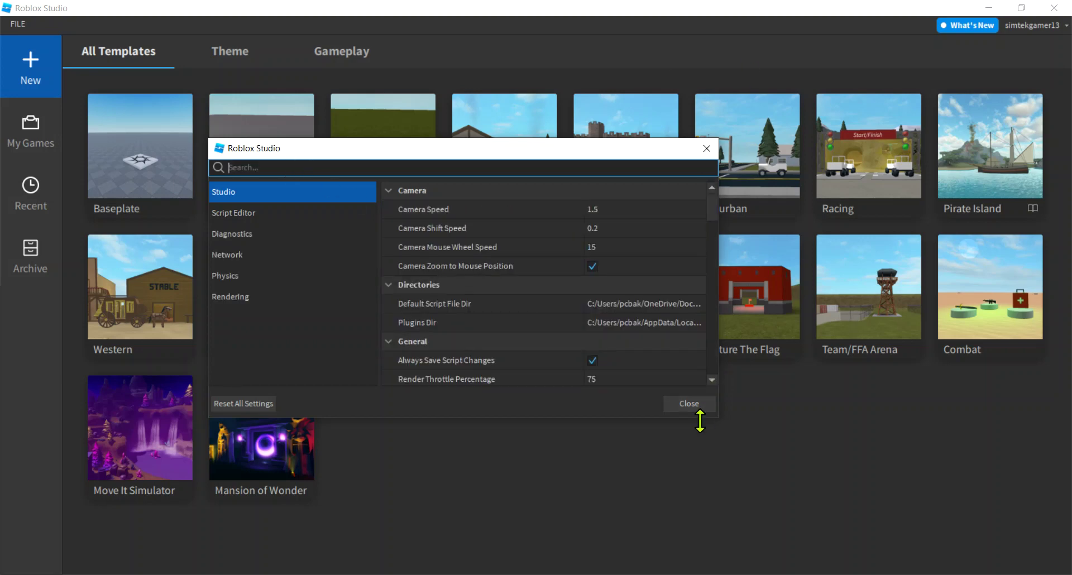
{"action": "left_click", "coordinate": [693, 405]}
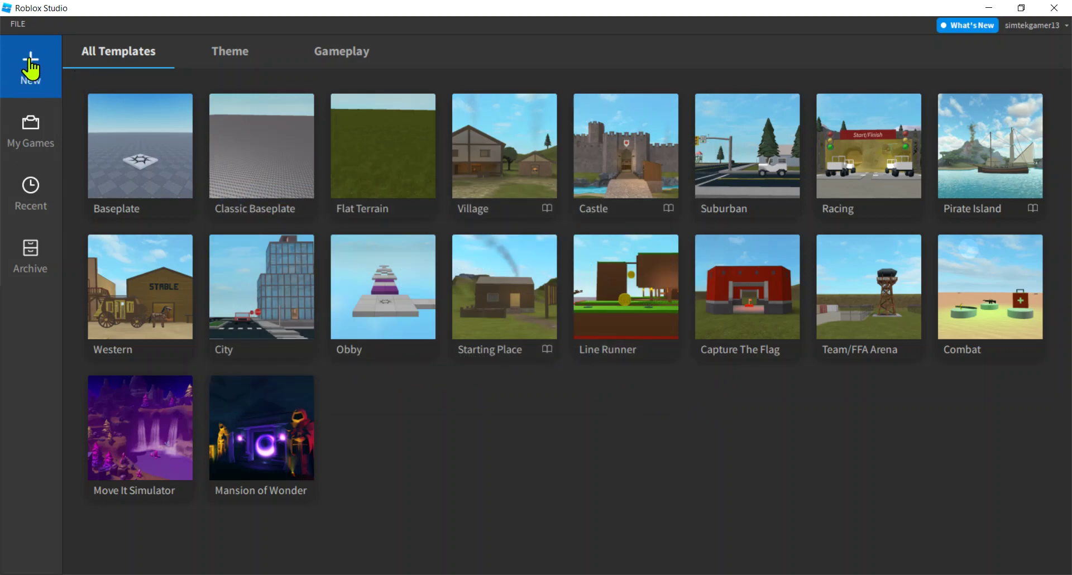
Step: Create a new place from the Baseplate template
{"action": "left_click", "coordinate": [137, 182]}
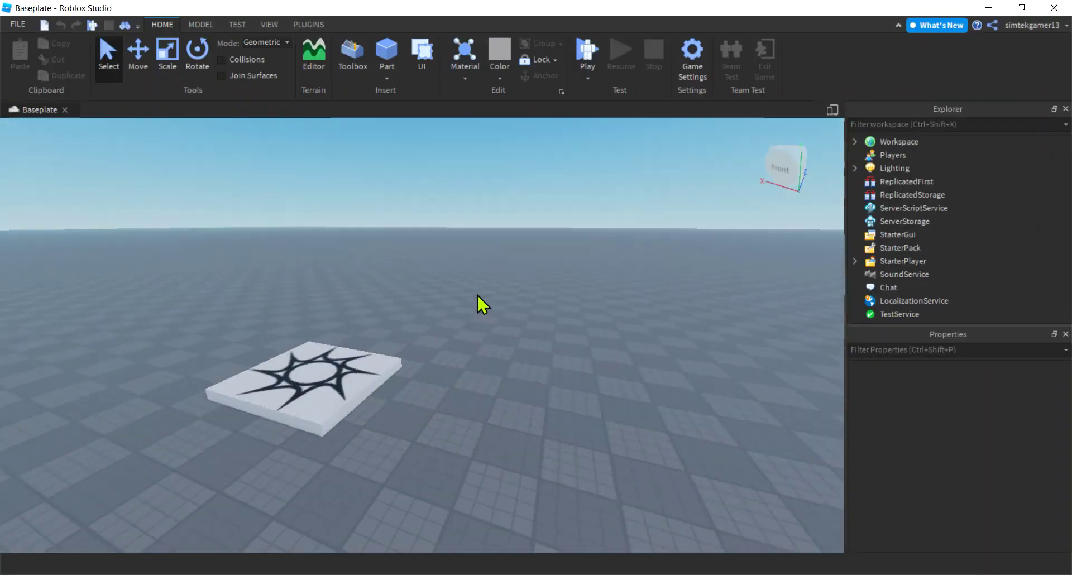
{"action": "right_click_drag", "start_coordinate": [478, 296], "coordinate": [478, 295]}
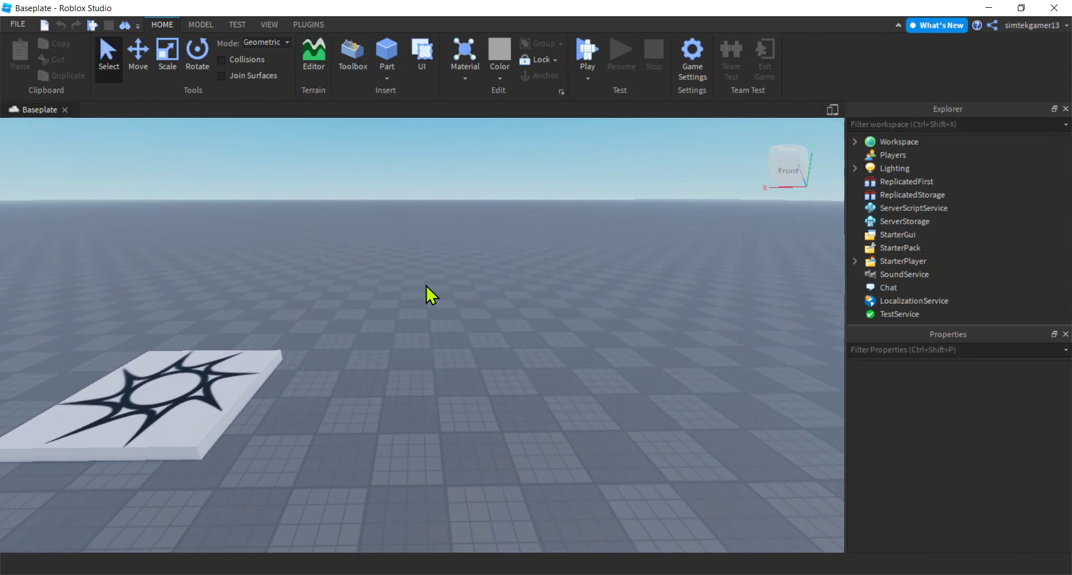
Step: Play-test the place, walk the character off the spawn pad and around the baseplate, and stop the test
{"action": "left_click", "coordinate": [588, 51]}
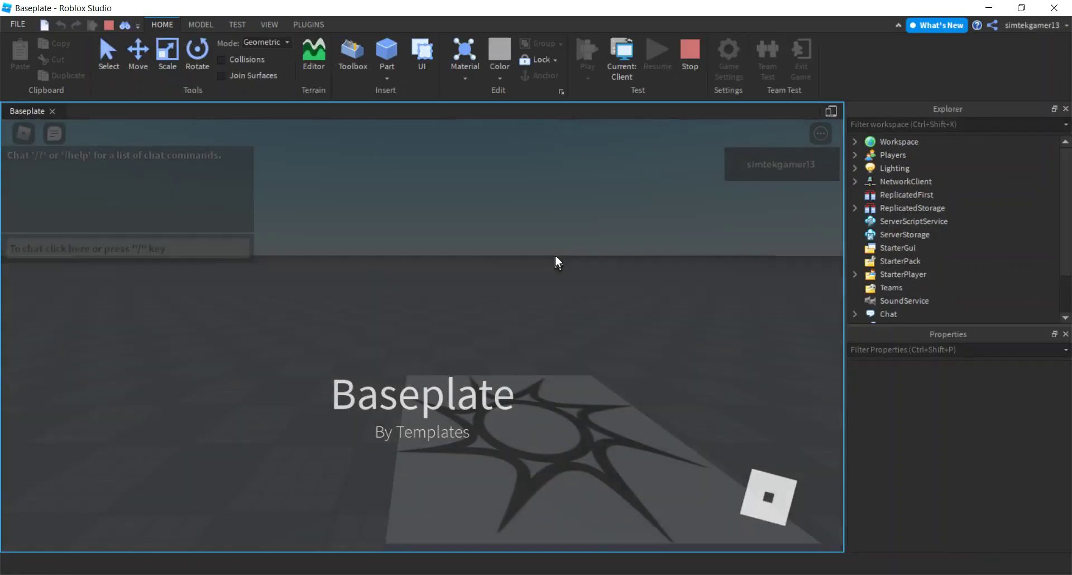
{"action": "key", "text": "w"}
{"action": "right_click_drag", "start_coordinate": [550, 285], "coordinate": [550, 285]}
{"action": "key", "text": "a"}
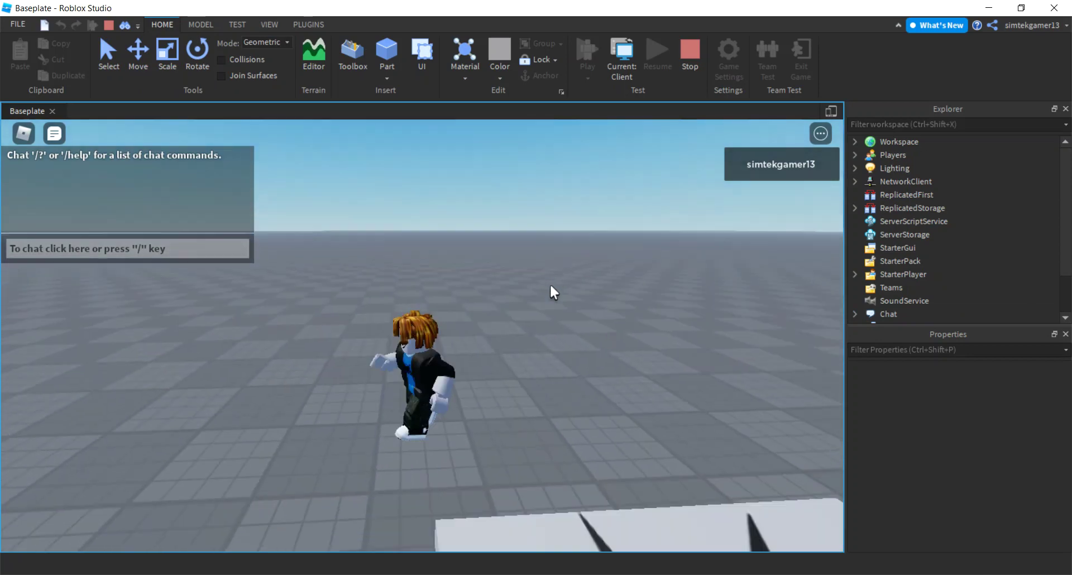
{"action": "key", "text": "s"}
{"action": "key", "text": "a"}
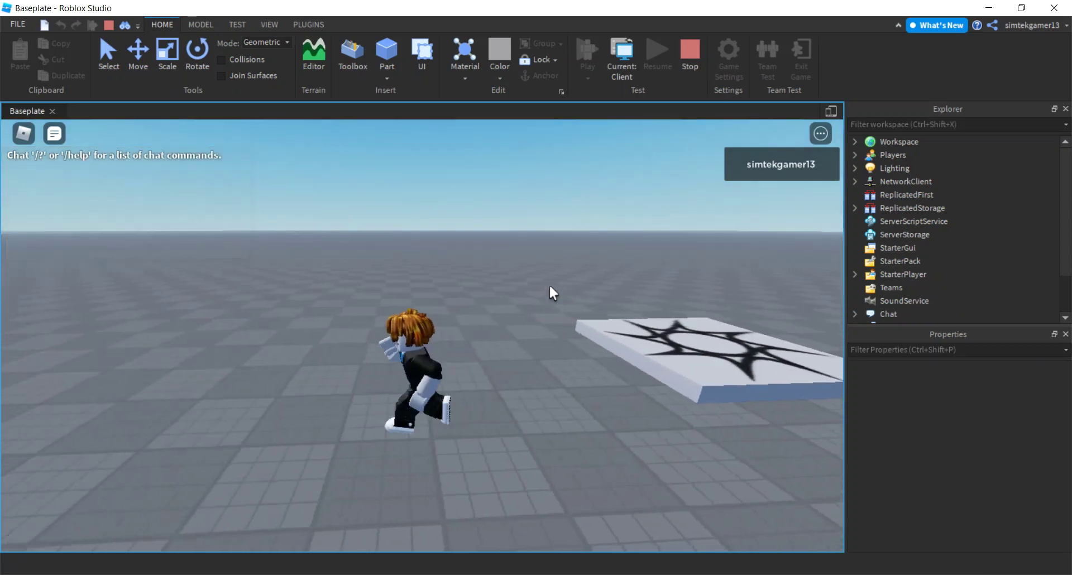
{"action": "left_click", "coordinate": [691, 49]}
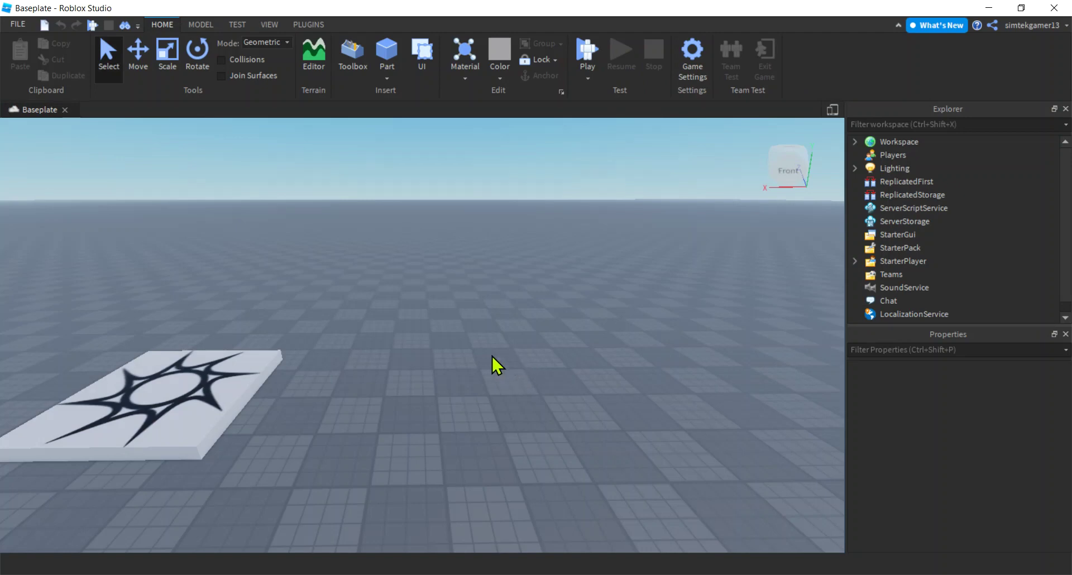
Step: Expand Workspace in the object hierarchy and inspect its SpawnLocation and Baseplate objects
{"action": "right_click_drag", "start_coordinate": [409, 351], "coordinate": [408, 357]}
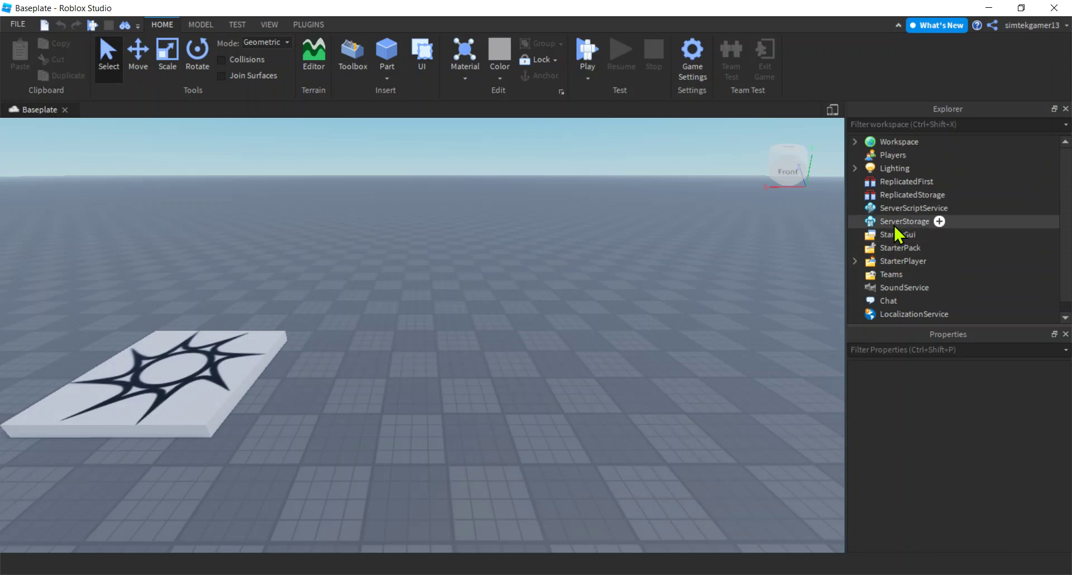
{"action": "left_click", "coordinate": [894, 143]}
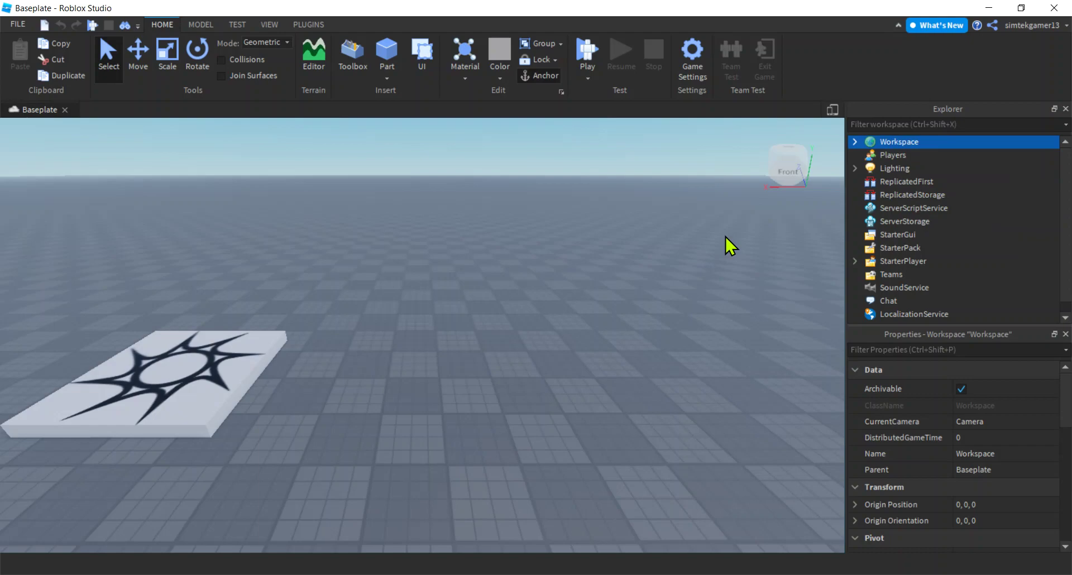
{"action": "right_click_drag", "start_coordinate": [727, 245], "coordinate": [730, 244]}
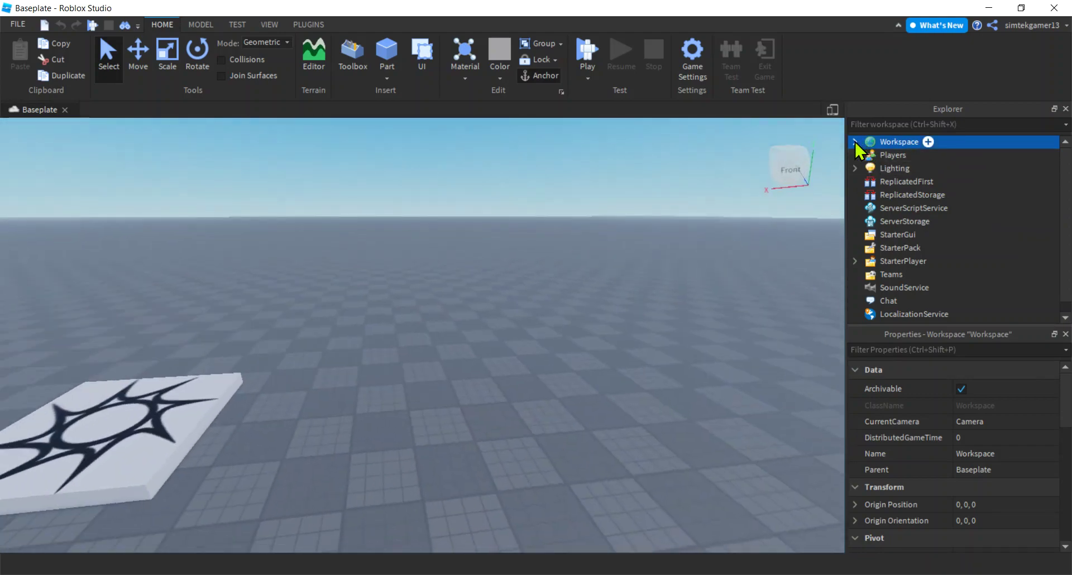
{"action": "left_click", "coordinate": [854, 142]}
{"action": "right_click_drag", "start_coordinate": [677, 305], "coordinate": [407, 359]}
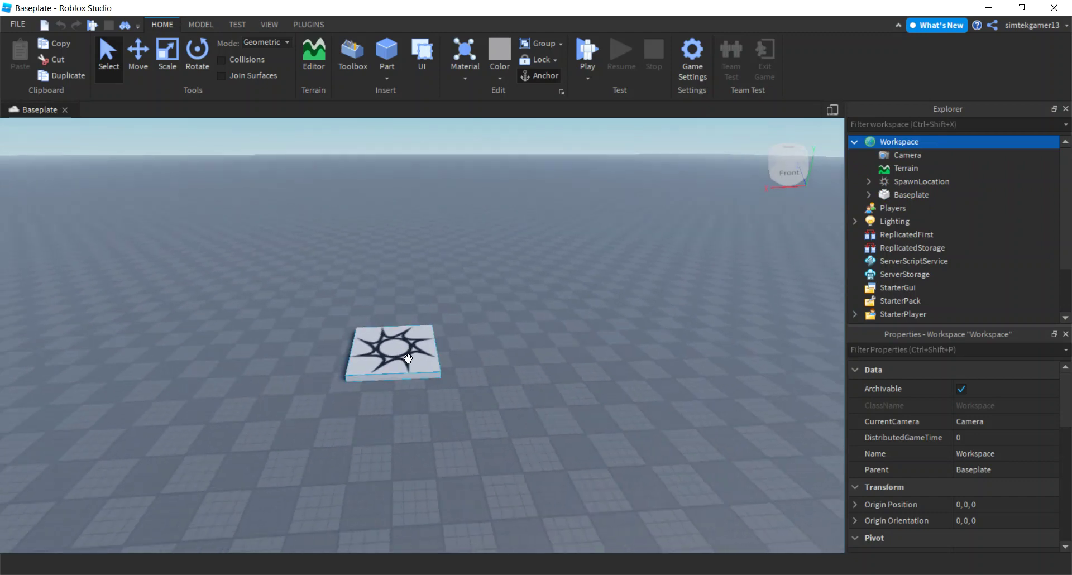
{"action": "left_click", "coordinate": [408, 359]}
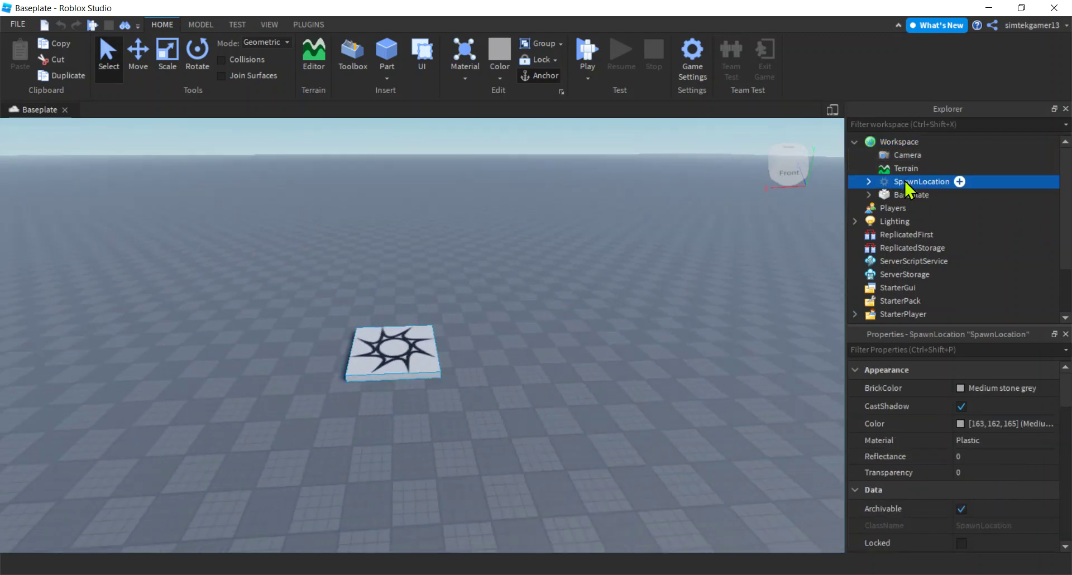
{"action": "left_click", "coordinate": [912, 197]}
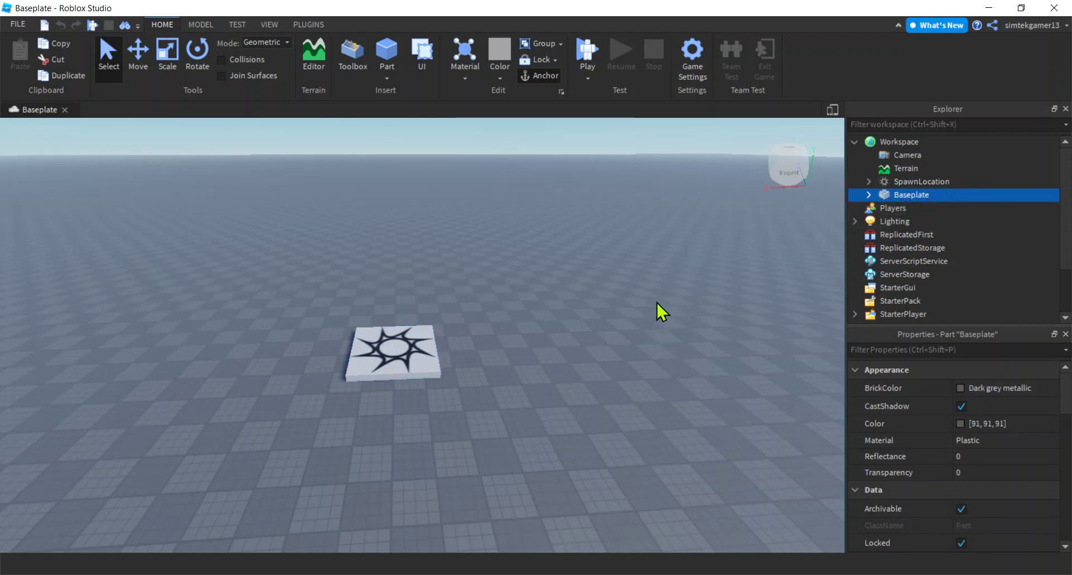
Step: Fly and turn the camera forward, backward, sideways, up and down to view the spawn pad from several positions
{"action": "scroll", "coordinate": [650, 311], "scroll_direction": "up", "scroll_amount": 2}
{"action": "right_click_drag", "start_coordinate": [649, 313], "coordinate": [608, 311]}
{"action": "scroll", "coordinate": [650, 295], "scroll_direction": "up", "scroll_amount": 2}
{"action": "scroll", "coordinate": [609, 312], "scroll_direction": "down", "scroll_amount": 3}
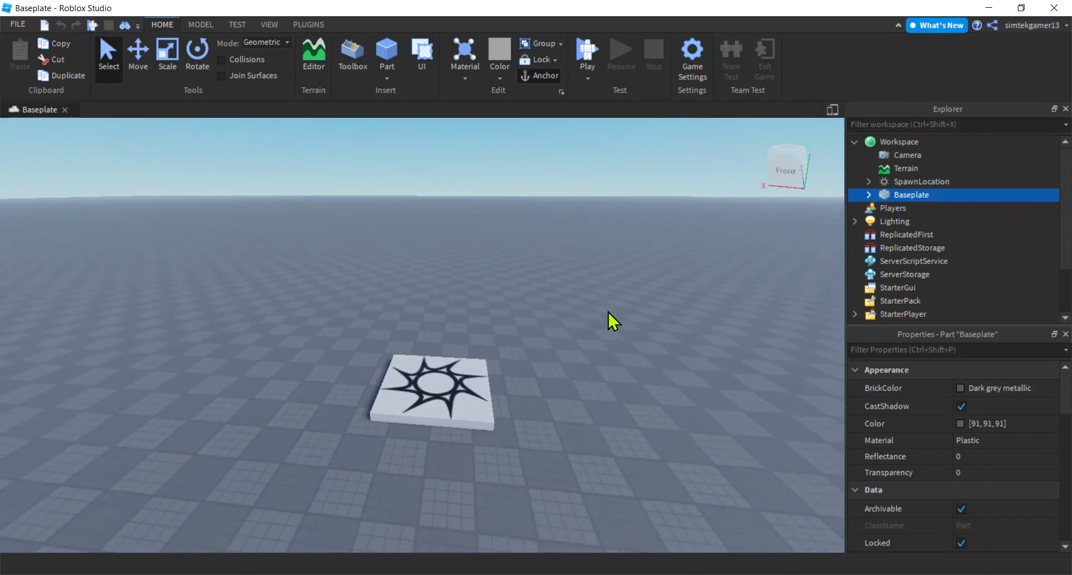
{"action": "key", "text": "s"}
{"action": "key", "text": "a"}
{"action": "key", "text": "d"}
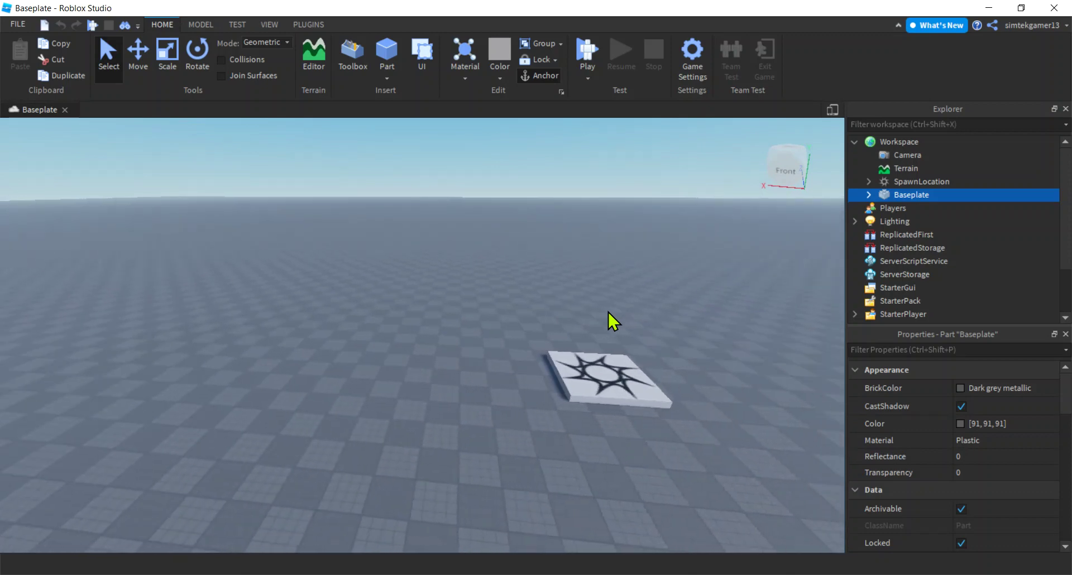
{"action": "key", "text": "q"}
{"action": "key", "text": "e"}
{"action": "key", "text": "q"}
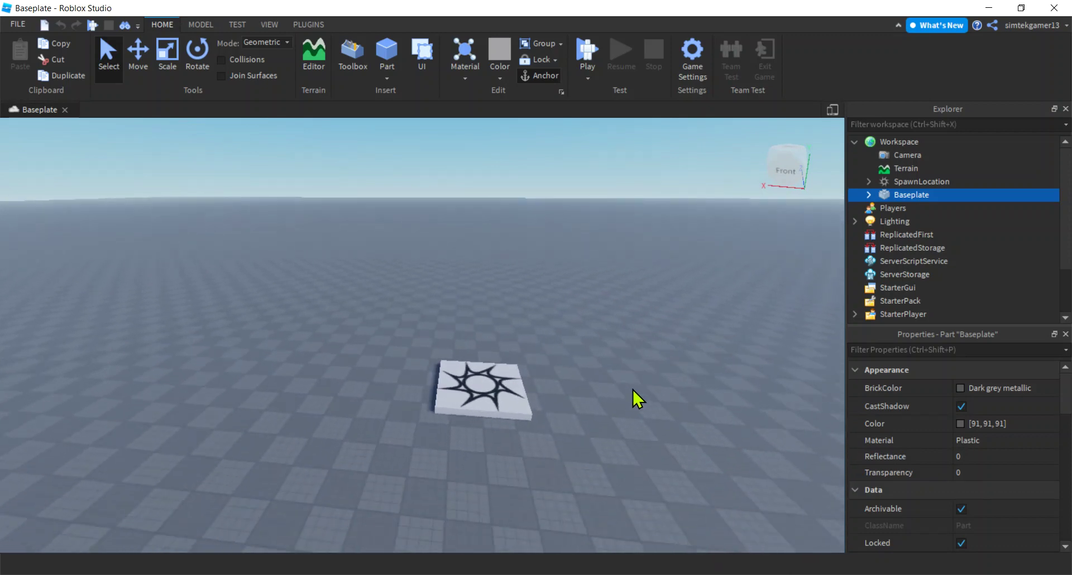
{"action": "key", "text": "d"}
{"action": "right_click_drag", "start_coordinate": [619, 390], "coordinate": [619, 389]}
{"action": "key", "text": "s"}
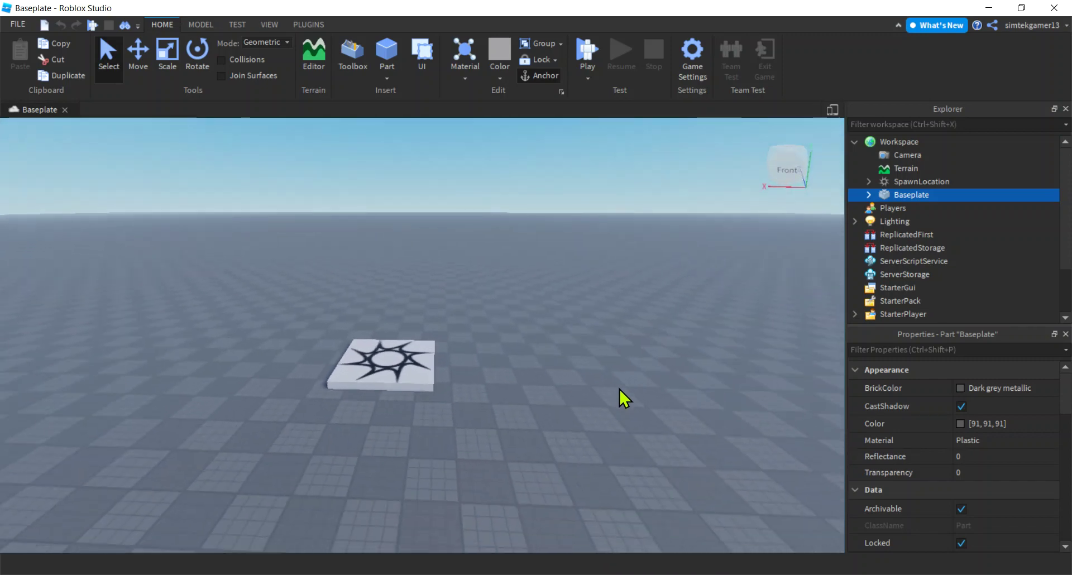
{"action": "key", "text": "w"}
{"action": "key", "text": "d"}
{"action": "key", "text": "w"}
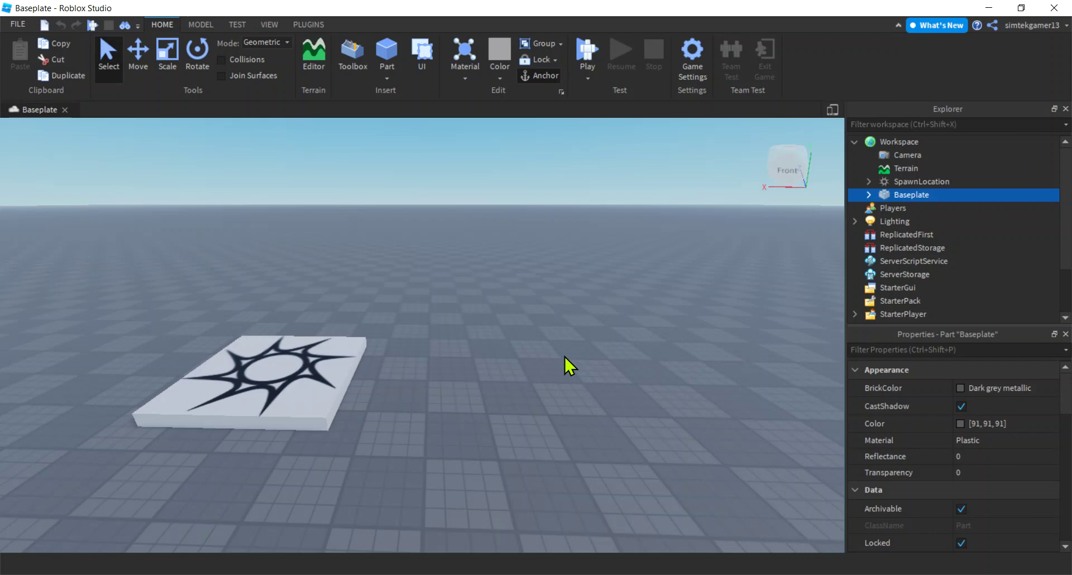
Step: Examine the baseplate from different distances and angles by zooming, panning and tilting the camera around the spawn pad
{"action": "scroll", "coordinate": [541, 268], "scroll_direction": "down", "scroll_amount": 5}
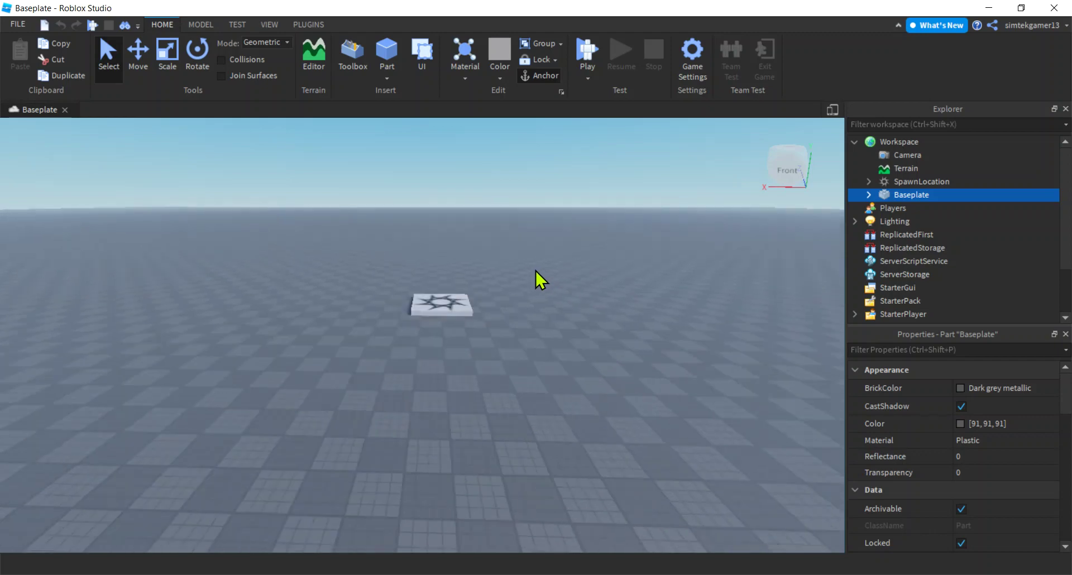
{"action": "scroll", "coordinate": [534, 266], "scroll_direction": "up", "scroll_amount": 3}
{"action": "scroll", "coordinate": [522, 273], "scroll_direction": "down", "scroll_amount": 2}
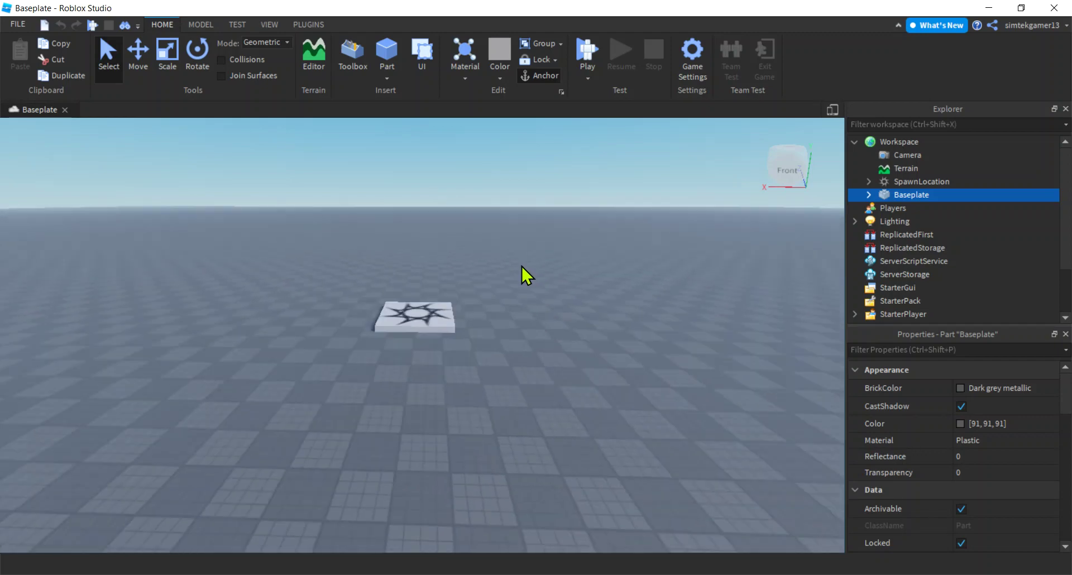
{"action": "middle_click_drag", "start_coordinate": [566, 252], "coordinate": [555, 278]}
{"action": "right_click_drag", "start_coordinate": [568, 284], "coordinate": [568, 290]}
{"action": "key", "text": "w"}
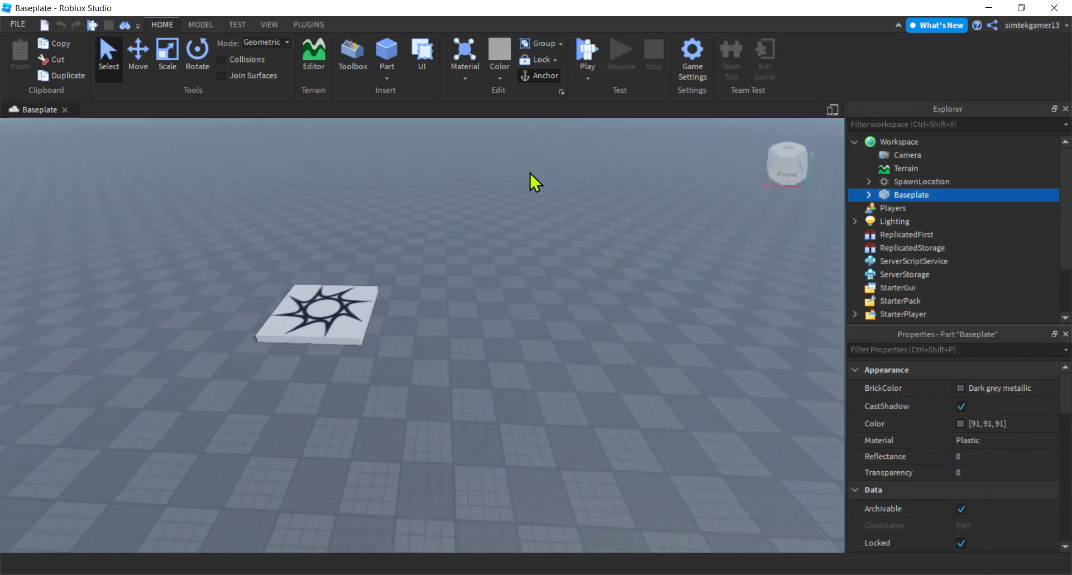
Step: Insert a new block part beside the spawn pad and hide the Properties and Explorer windows
{"action": "left_click", "coordinate": [391, 56]}
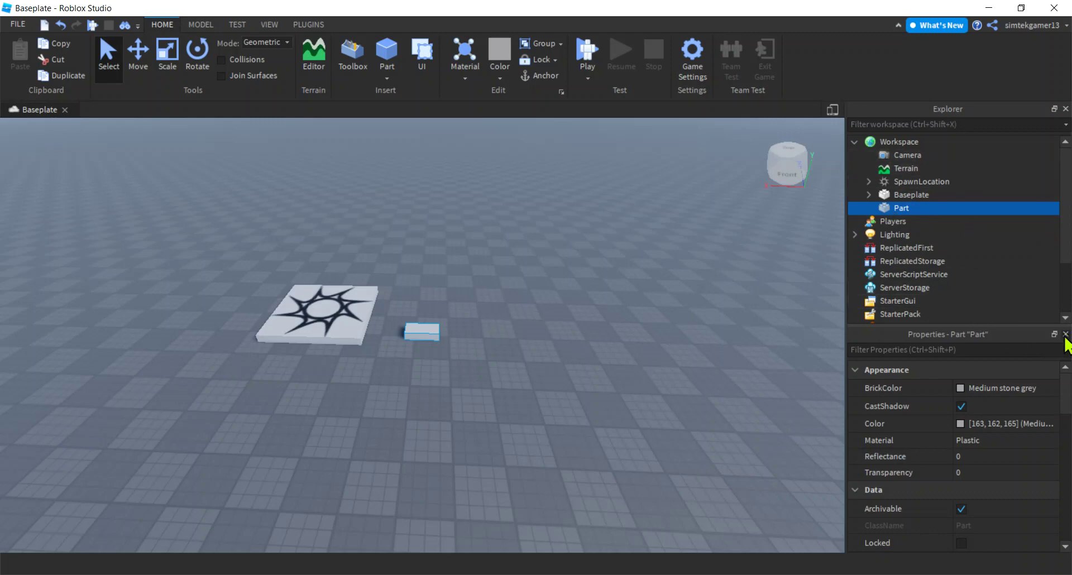
{"action": "left_click", "coordinate": [1066, 334]}
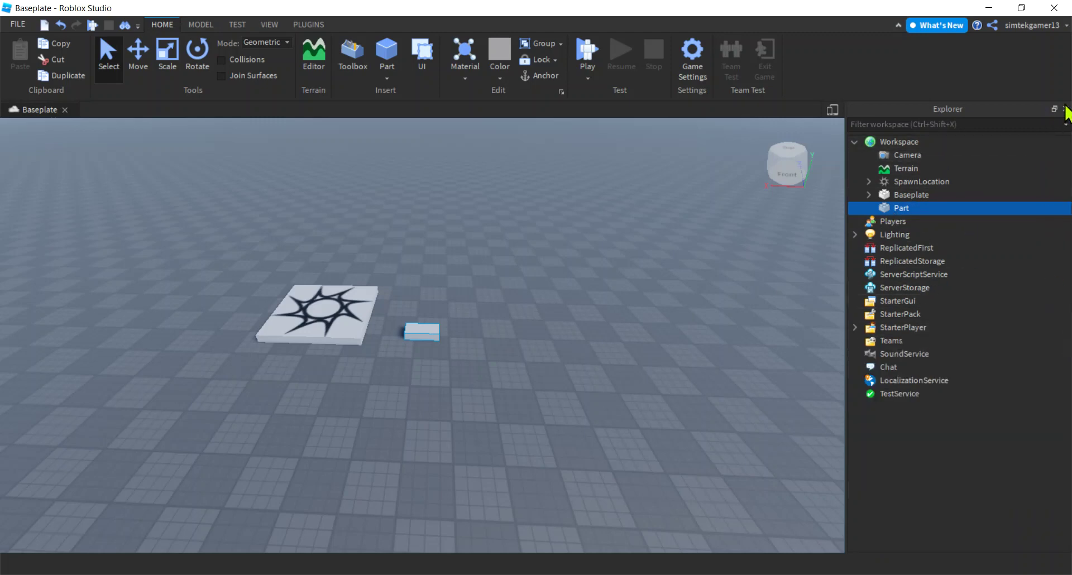
{"action": "left_click", "coordinate": [1066, 109]}
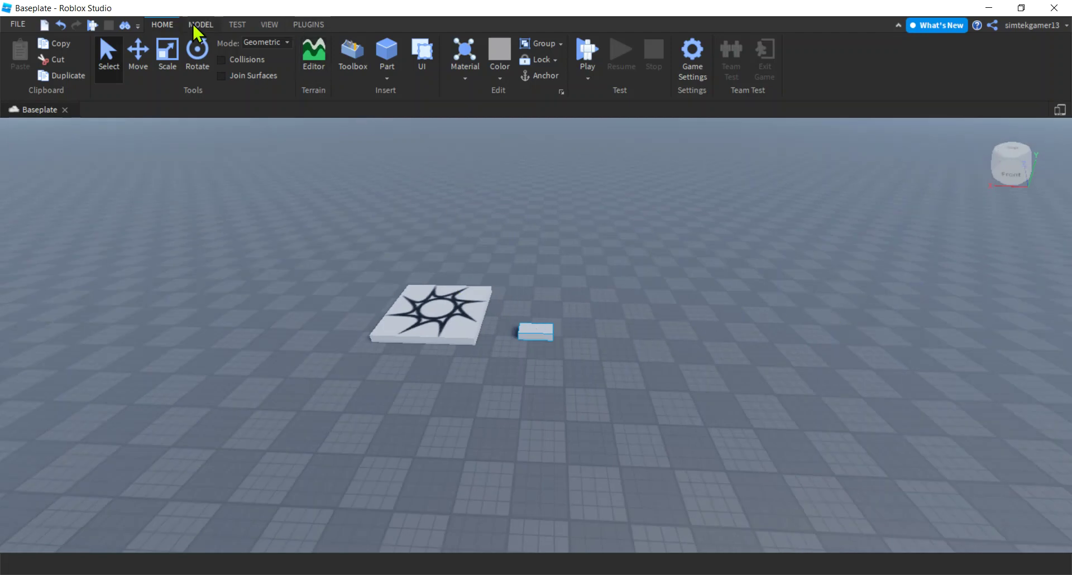
Step: Show the Explorer and Properties windows again for the selected block part
{"action": "left_click", "coordinate": [269, 24]}
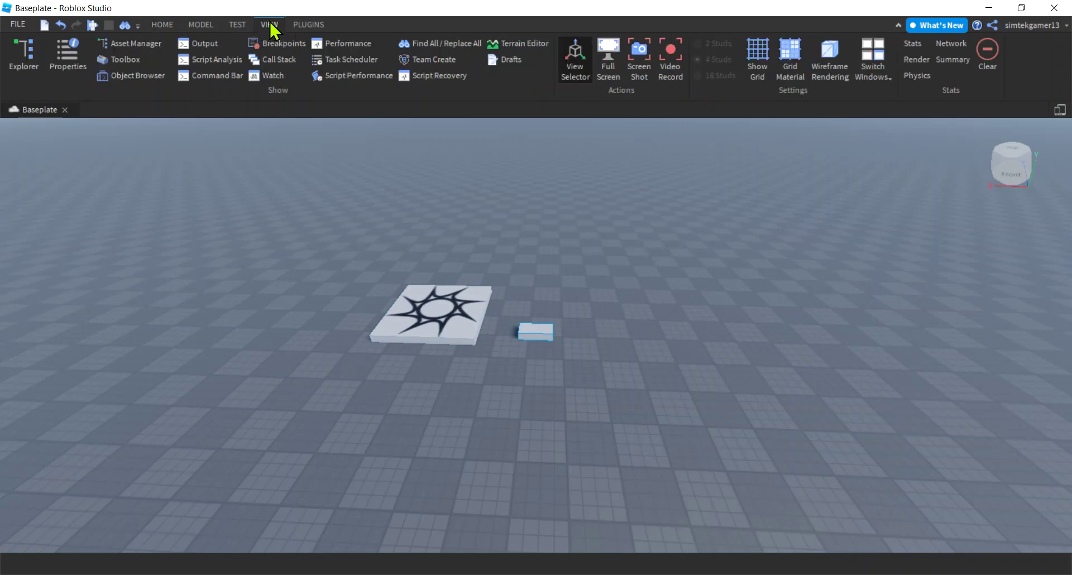
{"action": "left_click", "coordinate": [21, 51]}
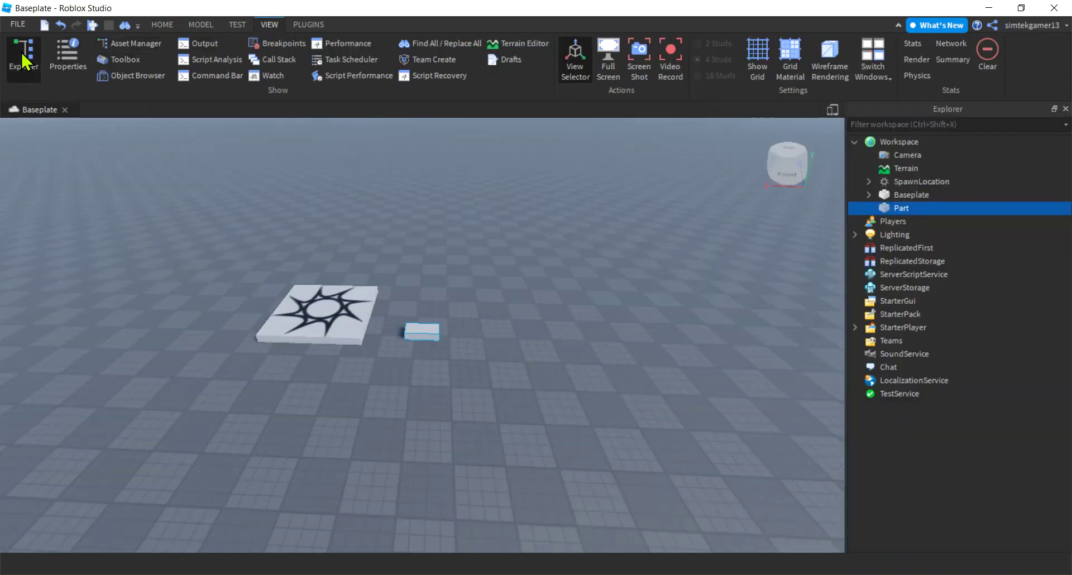
{"action": "left_click", "coordinate": [72, 69]}
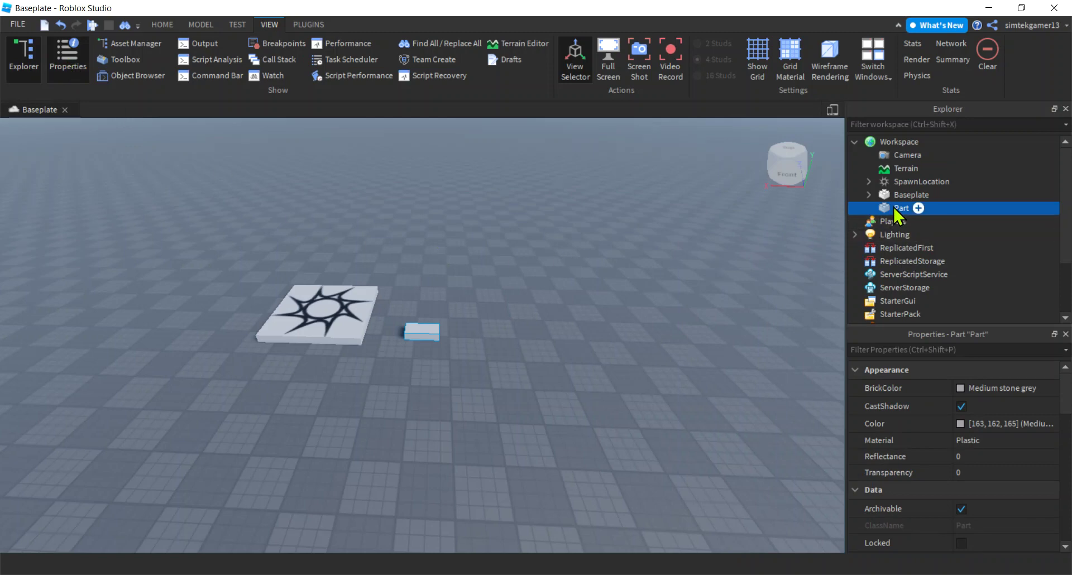
Step: Set the block part's BrickColor to Really blue
{"action": "mouse_move", "coordinate": [906, 144]}
{"action": "mouse_move", "coordinate": [889, 208]}
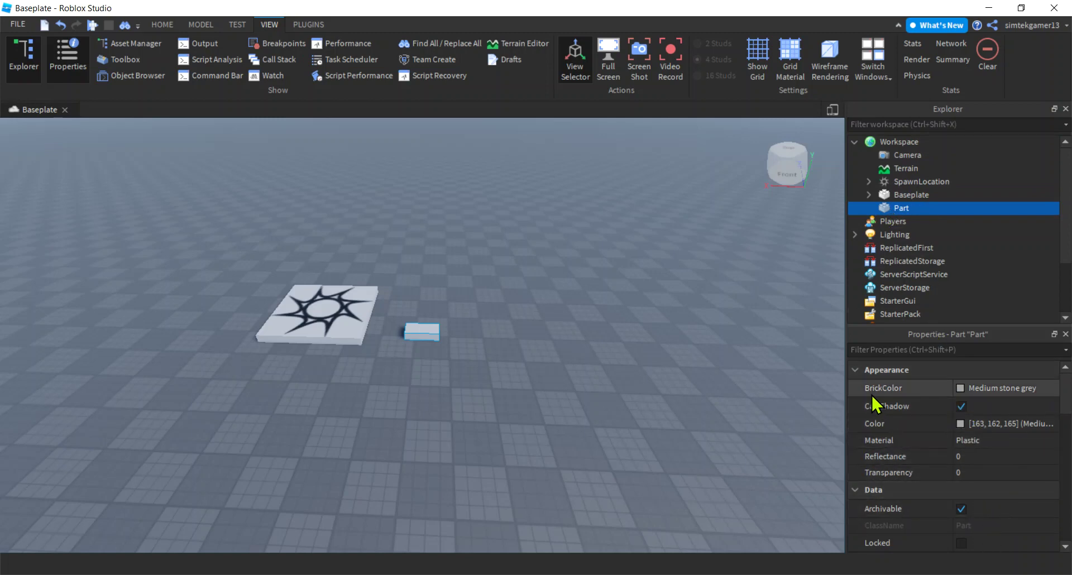
{"action": "left_click", "coordinate": [957, 388]}
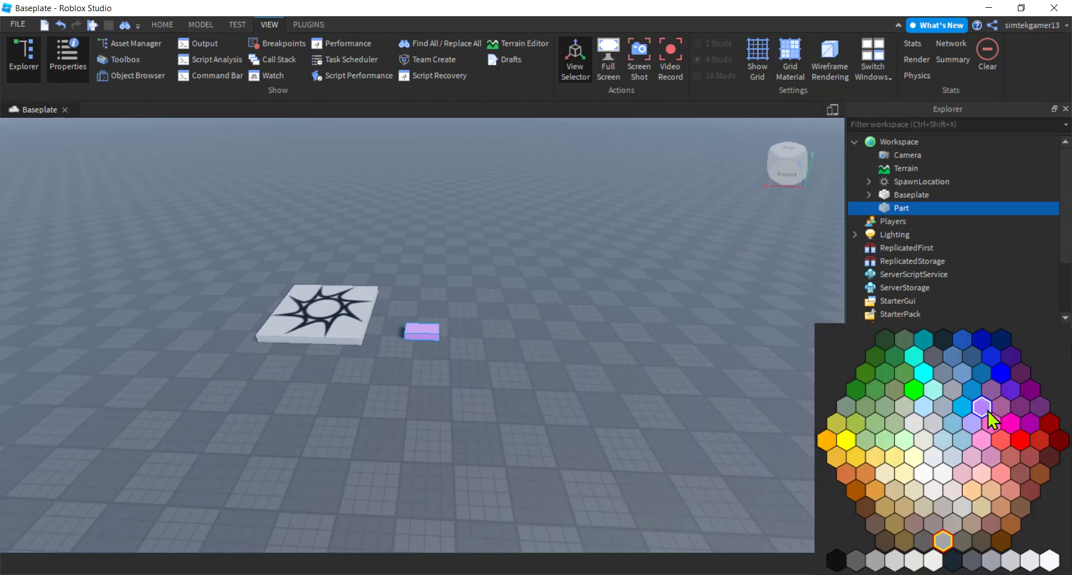
{"action": "left_click", "coordinate": [1001, 373]}
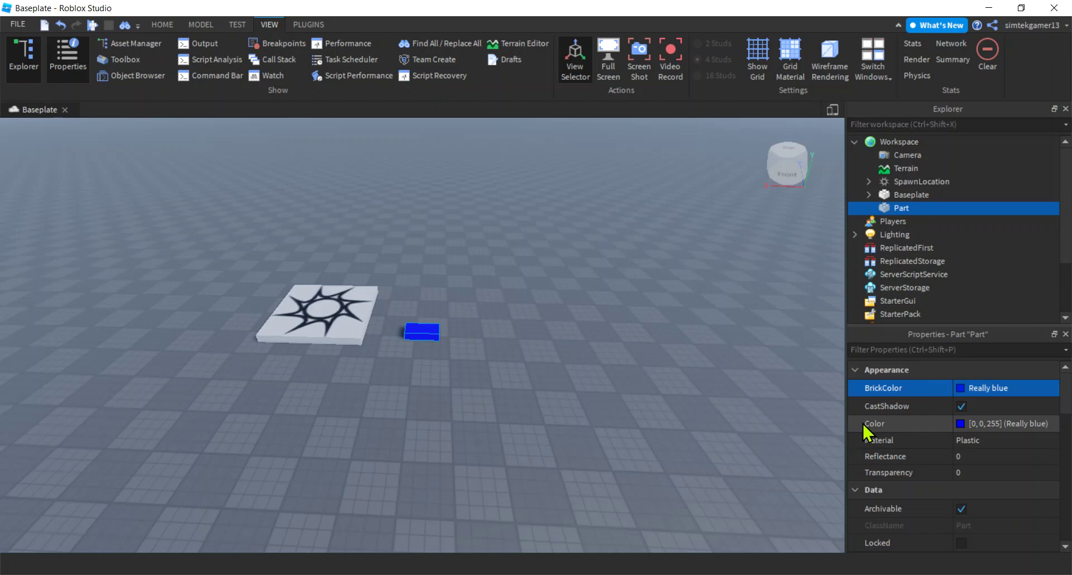
Step: Set the block part's Color property to yellow using the HTML value #ffff00
{"action": "left_click", "coordinate": [961, 423]}
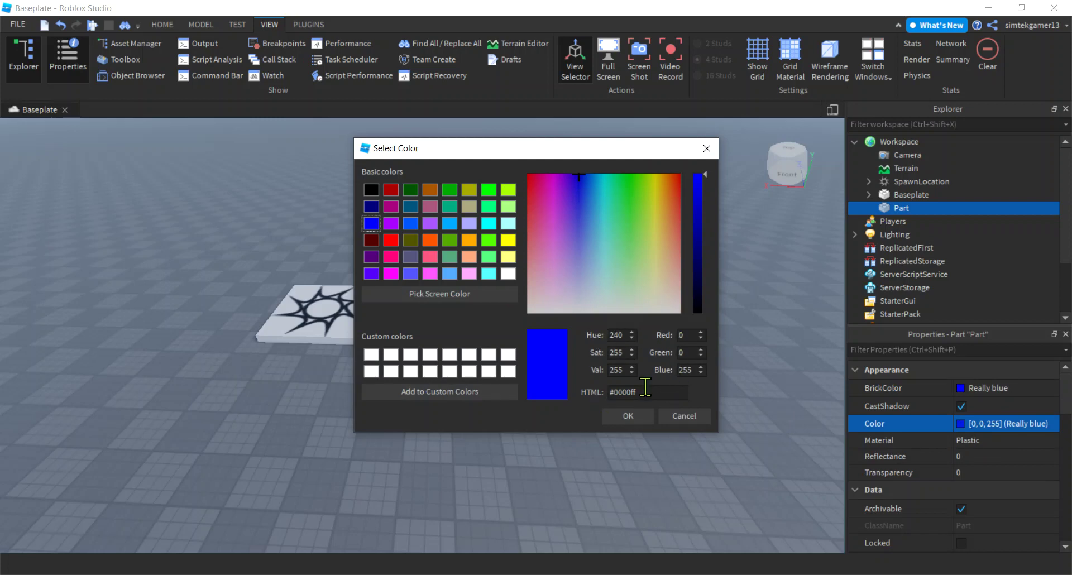
{"action": "left_click_drag", "start_coordinate": [646, 387], "coordinate": [556, 387]}
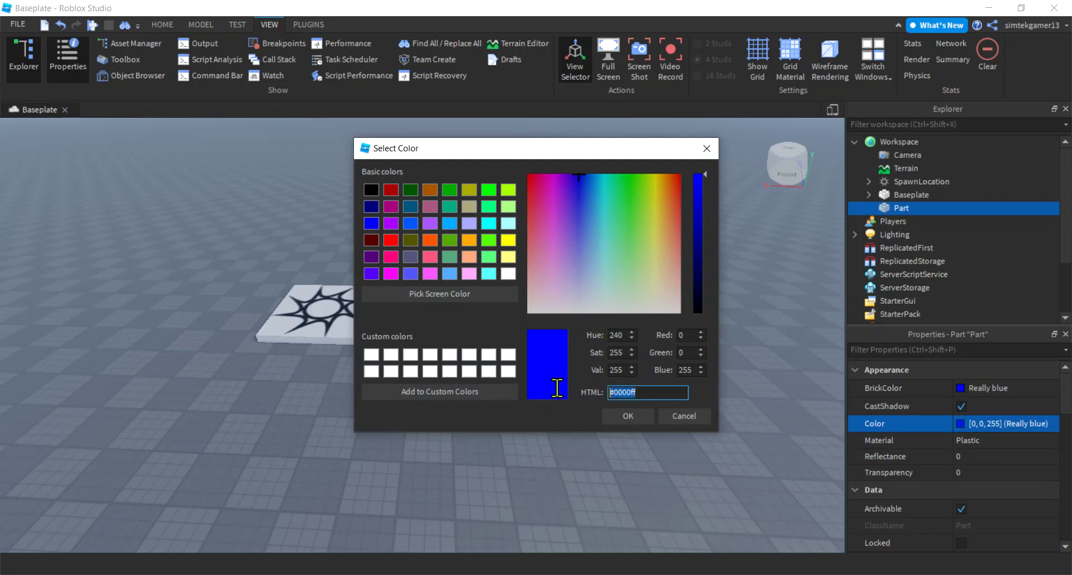
{"action": "left_click", "coordinate": [650, 393]}
{"action": "key", "text": "BackSpace"}
{"action": "key", "text": "BackSpace"}
{"action": "key", "text": "BackSpace"}
{"action": "key", "text": "BackSpace"}
{"action": "key", "text": "BackSpace"}
{"action": "type", "text": "ffff"}
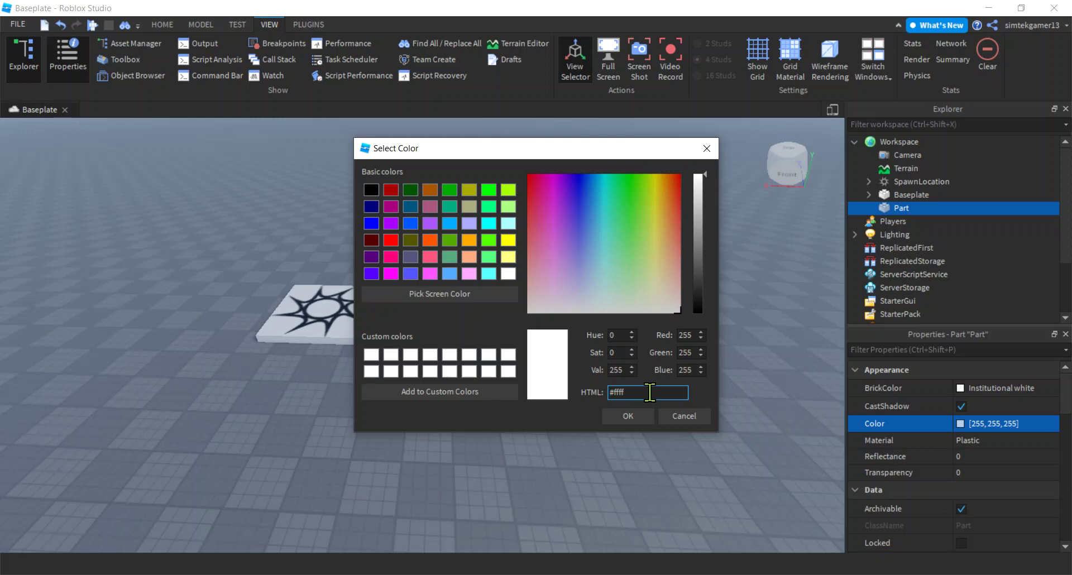
{"action": "type", "text": "00"}
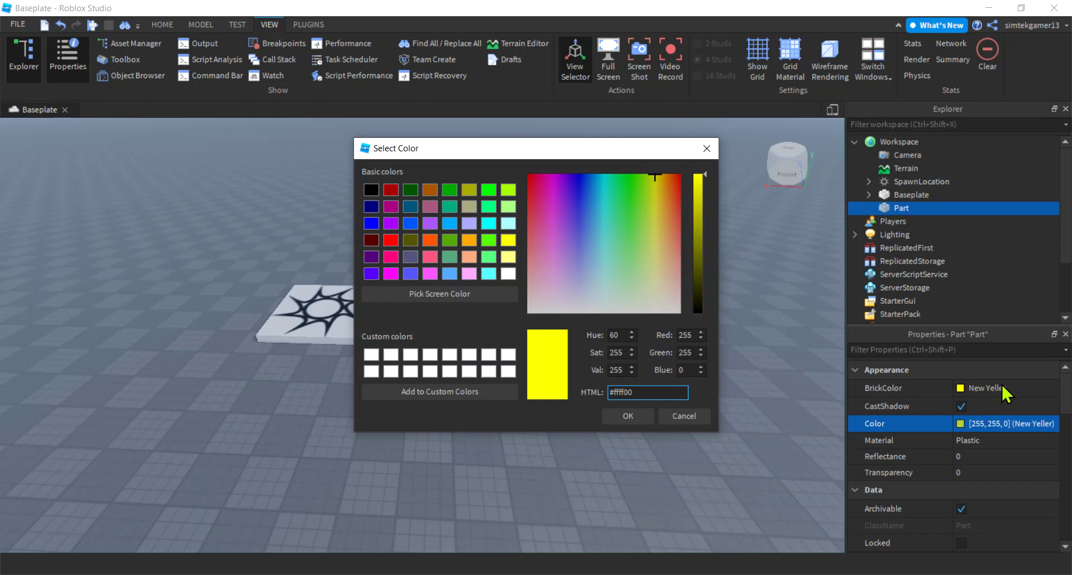
{"action": "left_click", "coordinate": [628, 418]}
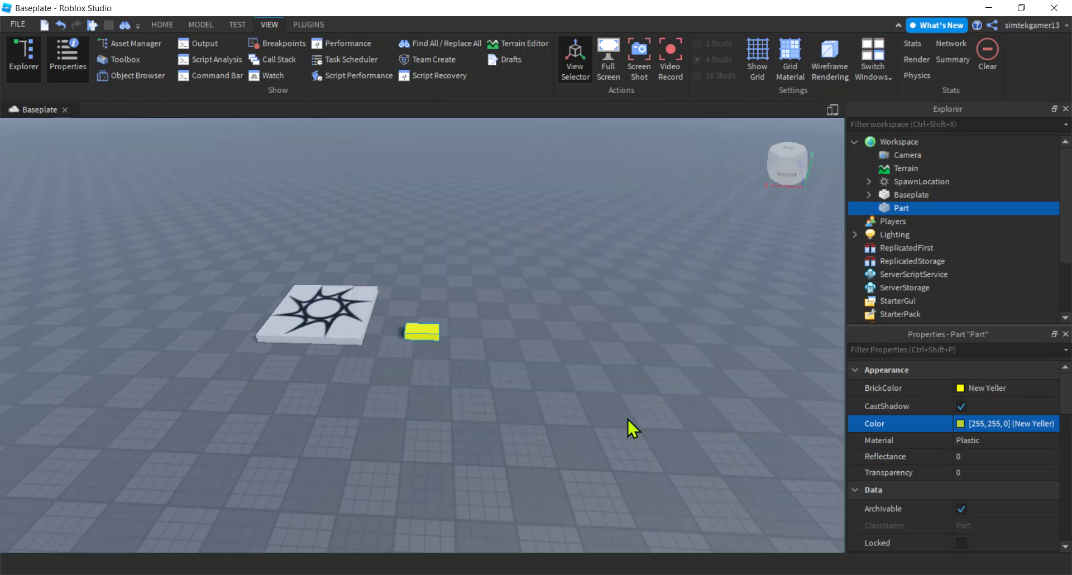
Step: Open the Output window, enlarge its log text to read the messages, and close the window again
{"action": "right_click_drag", "start_coordinate": [606, 410], "coordinate": [605, 410]}
{"action": "key", "text": "w"}
{"action": "scroll", "coordinate": [605, 410], "scroll_direction": "up", "scroll_amount": 1}
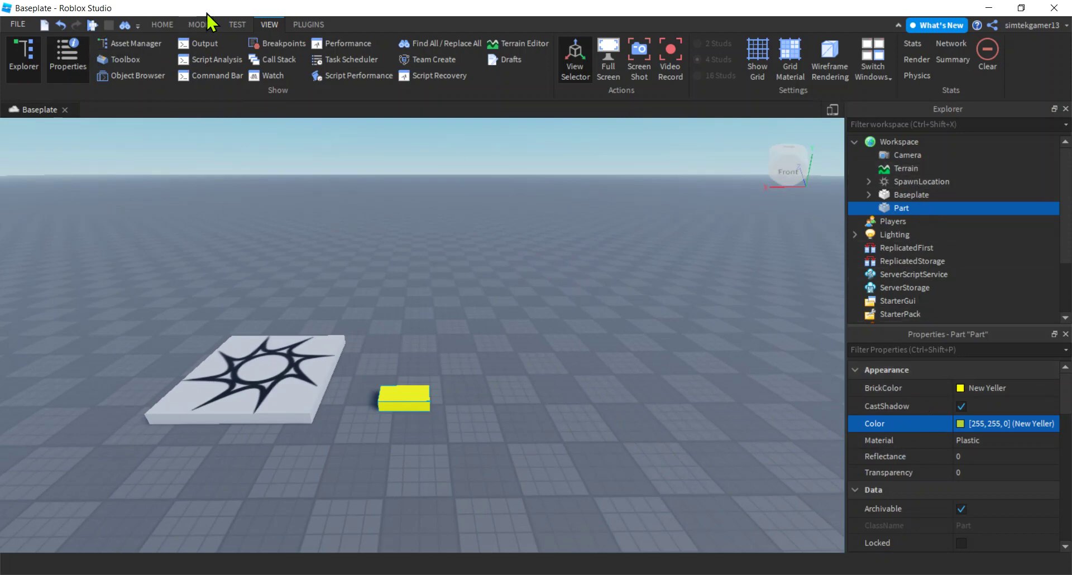
{"action": "left_click", "coordinate": [201, 45]}
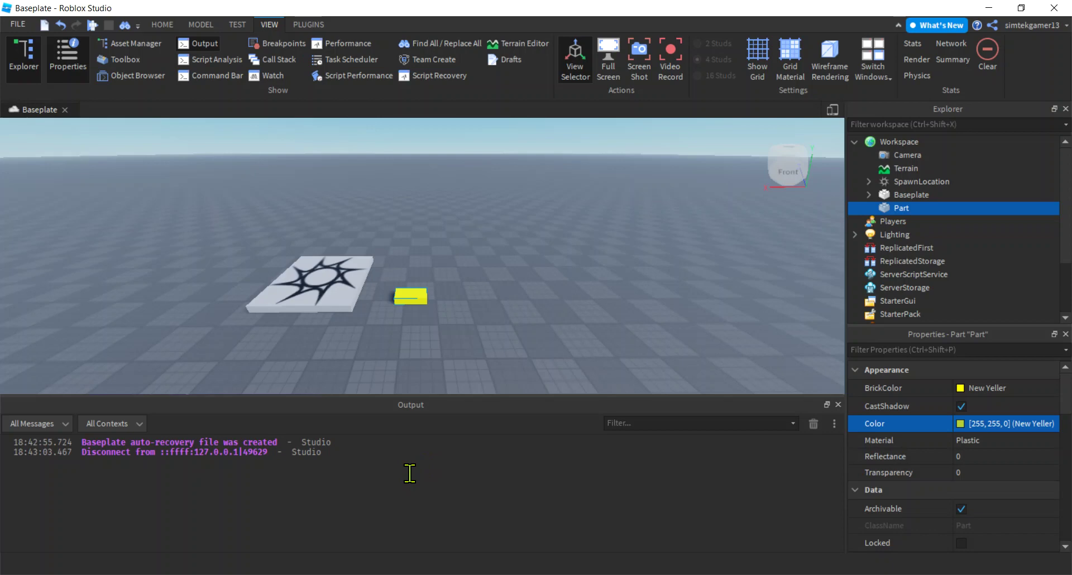
{"action": "scroll", "coordinate": [409, 473], "scroll_direction": "up", "scroll_amount": 2, "text": "ctrl"}
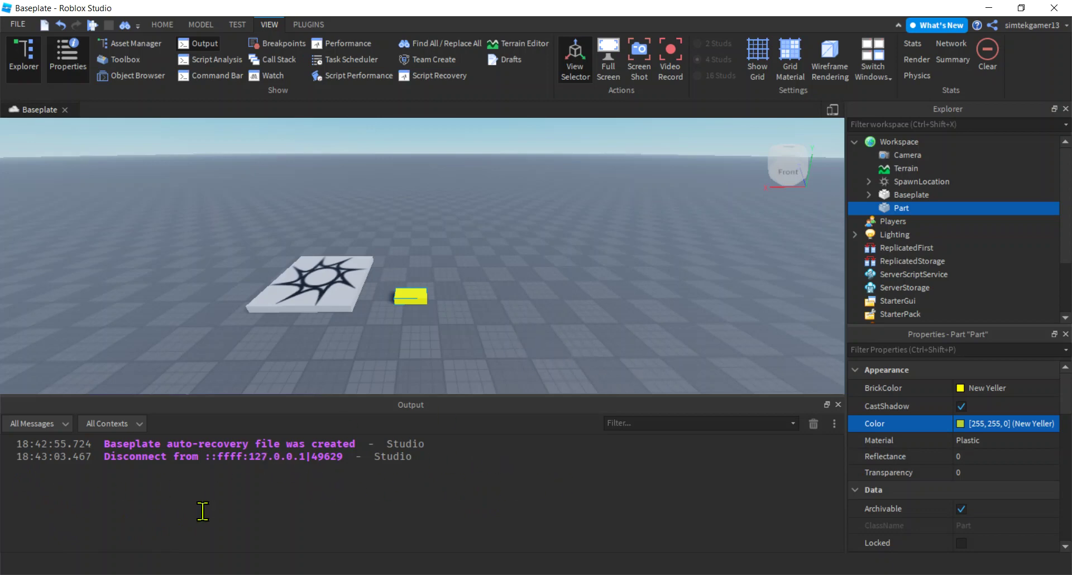
{"action": "left_click", "coordinate": [838, 404]}
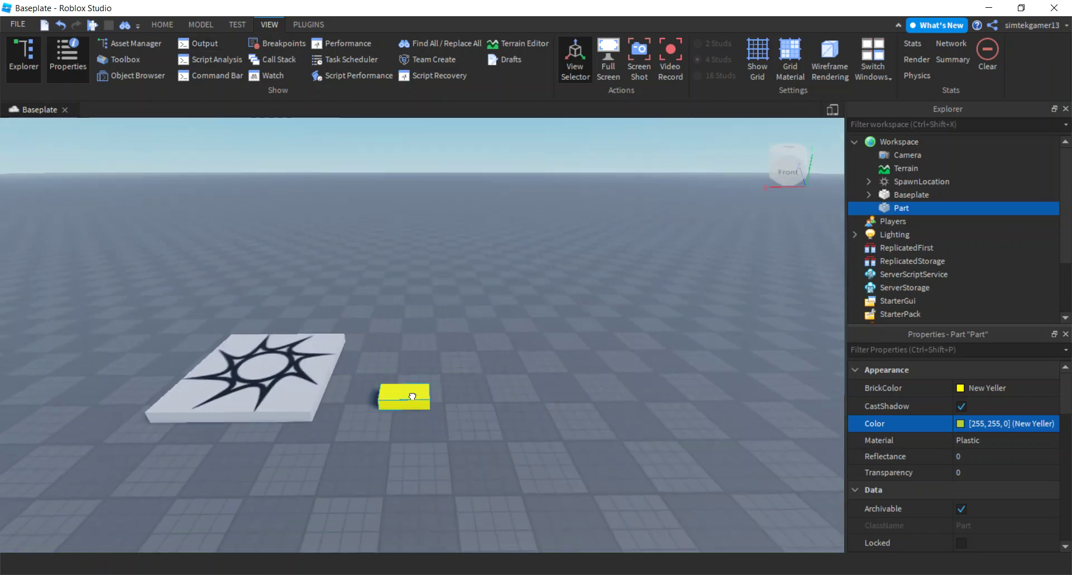
Step: Reposition the yellow block farther back on the baseplate by moving it freely and along its axes with the Move tool
{"action": "left_click_drag", "start_coordinate": [412, 397], "coordinate": [457, 348]}
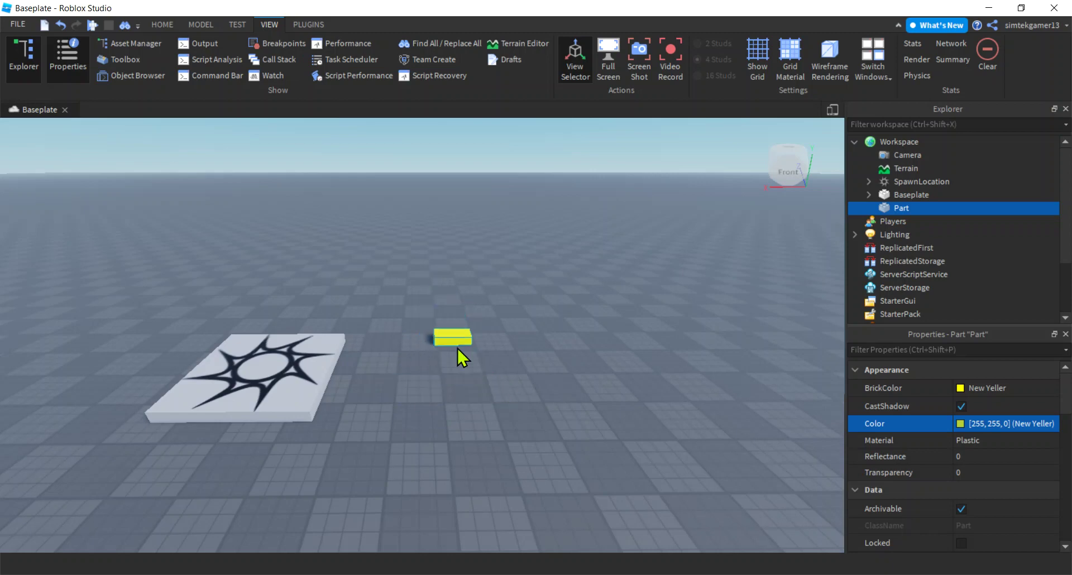
{"action": "left_click", "coordinate": [163, 25]}
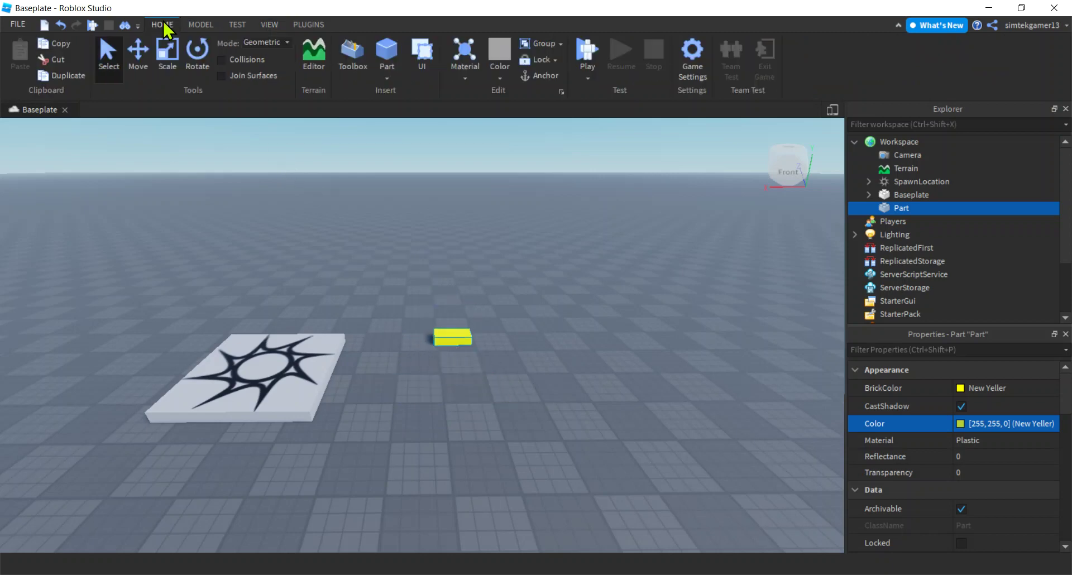
{"action": "left_click", "coordinate": [132, 56]}
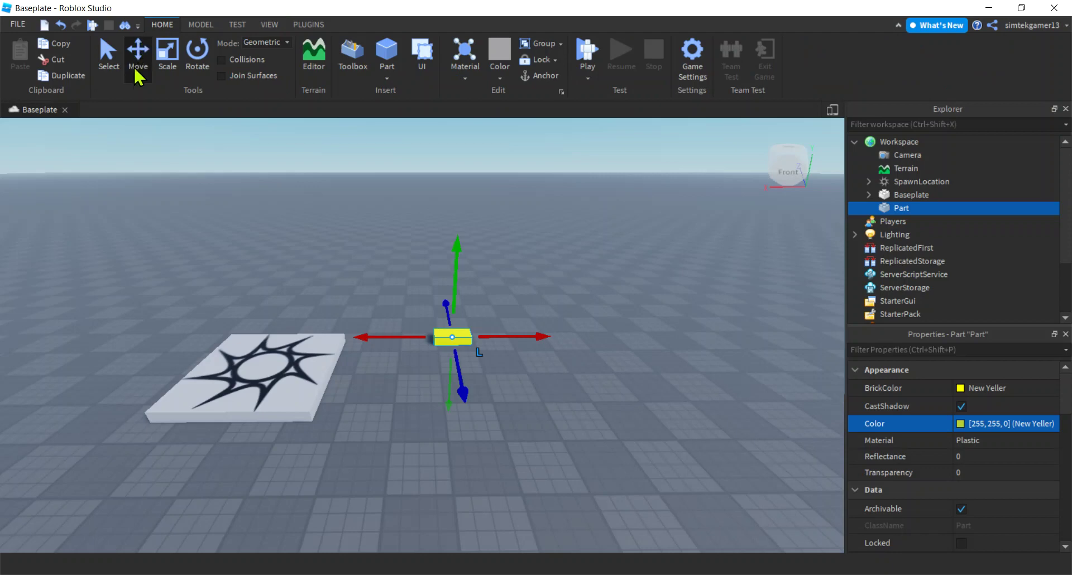
{"action": "left_click_drag", "start_coordinate": [539, 336], "coordinate": [565, 349]}
{"action": "left_click_drag", "start_coordinate": [514, 401], "coordinate": [462, 328]}
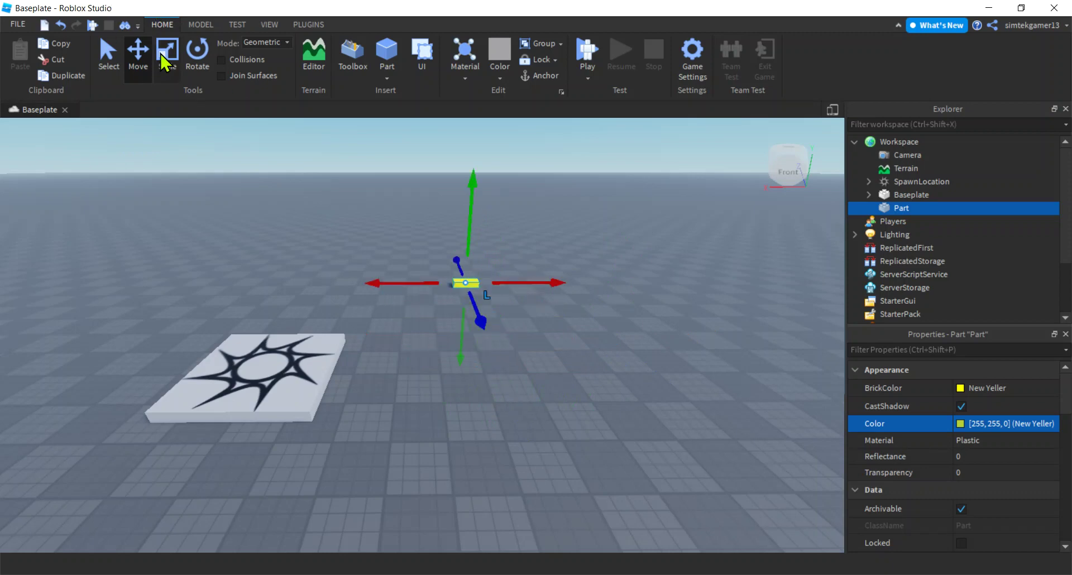
Step: Scale the yellow block up in length, height and depth into a large box behind the spawn pad
{"action": "key", "text": "ctrl+3"}
{"action": "left_click_drag", "start_coordinate": [491, 280], "coordinate": [590, 281]}
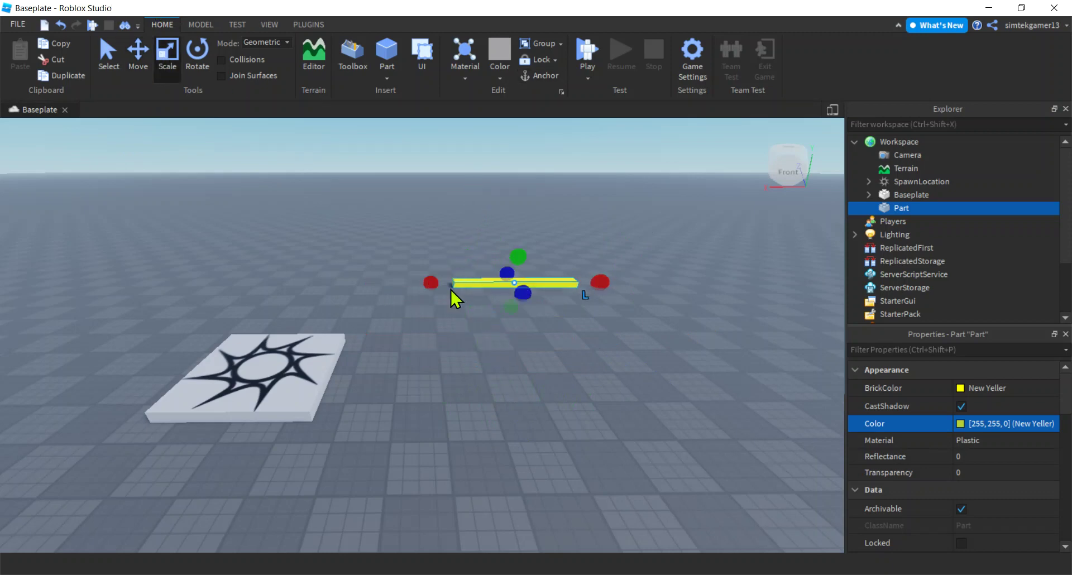
{"action": "left_click_drag", "start_coordinate": [432, 282], "coordinate": [358, 283]}
{"action": "left_click_drag", "start_coordinate": [480, 257], "coordinate": [520, 327]}
{"action": "right_click_drag", "start_coordinate": [525, 391], "coordinate": [530, 396]}
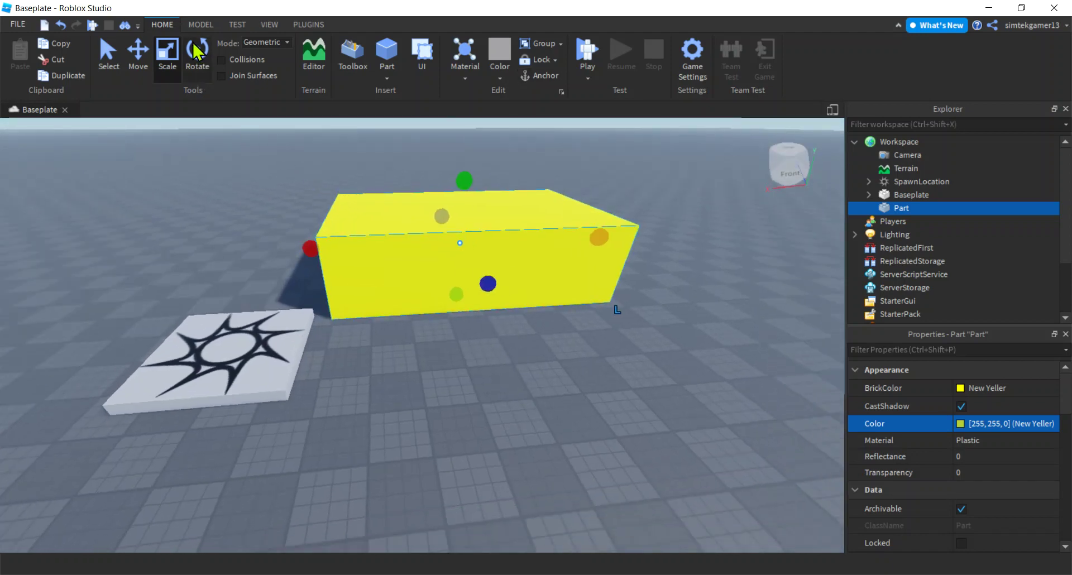
Step: Try the Rotate tool's rings on the yellow box and move the box slightly farther from the spawn pad
{"action": "left_click", "coordinate": [198, 56]}
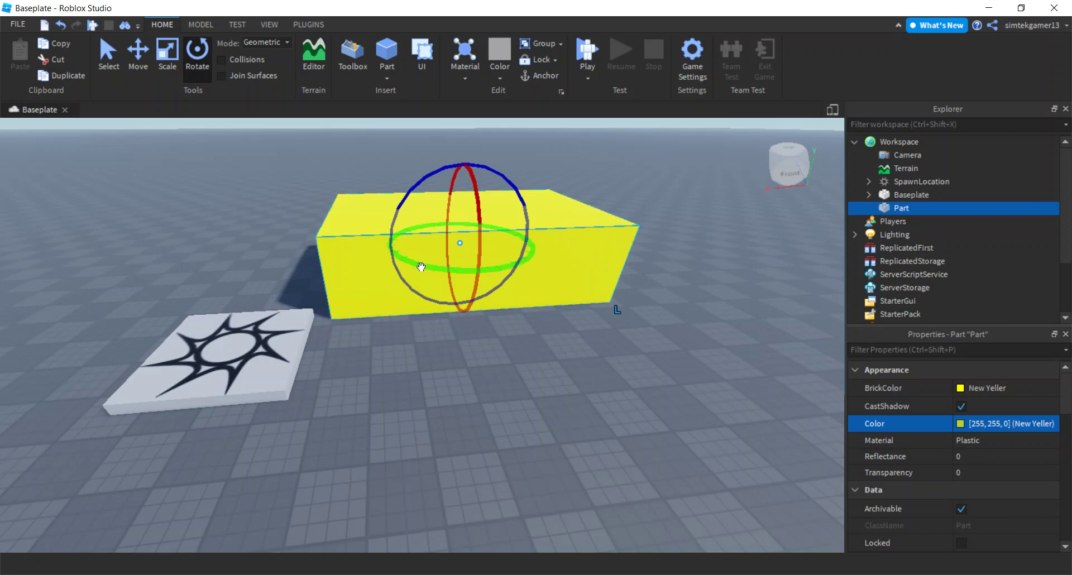
{"action": "left_click_drag", "start_coordinate": [449, 269], "coordinate": [455, 248]}
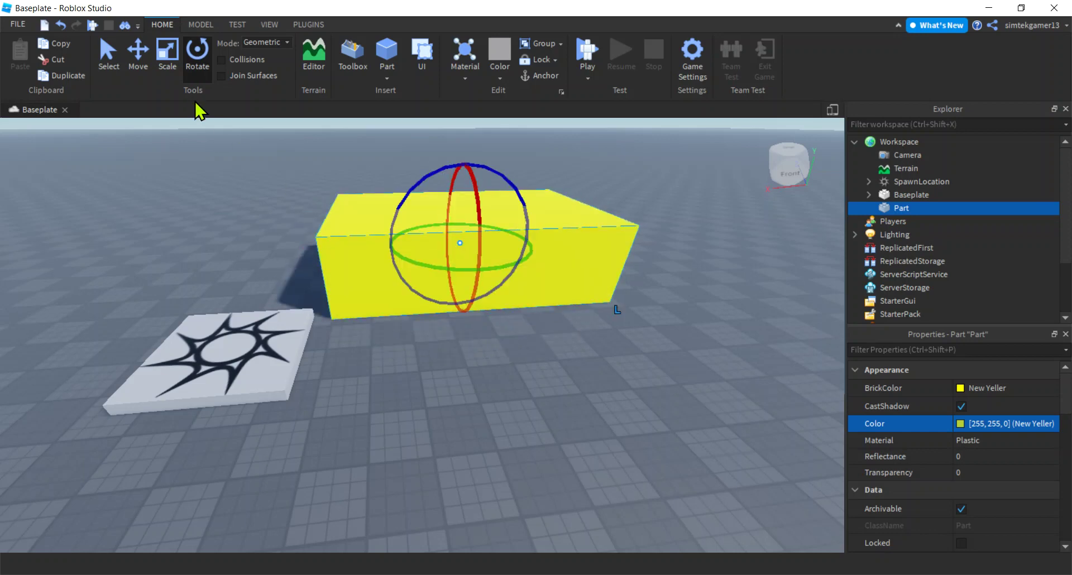
{"action": "left_click", "coordinate": [138, 56]}
{"action": "left_click_drag", "start_coordinate": [551, 244], "coordinate": [561, 266]}
Step: Slide the yellow box sideways along its horizontal axis and turn off grid snapping for Move
{"action": "left_click", "coordinate": [199, 26]}
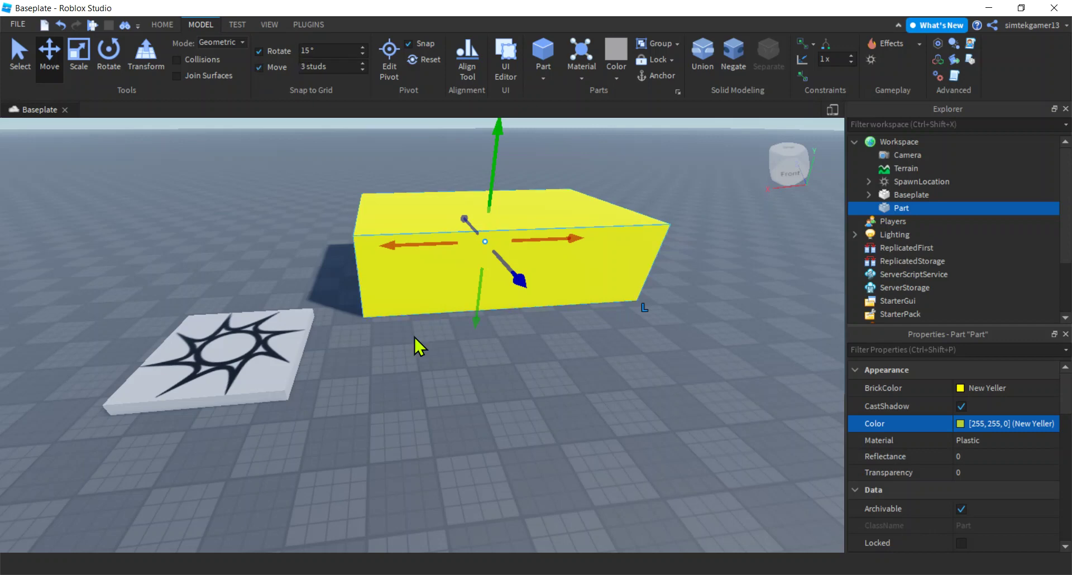
{"action": "scroll", "coordinate": [431, 412], "scroll_direction": "up", "scroll_amount": 5}
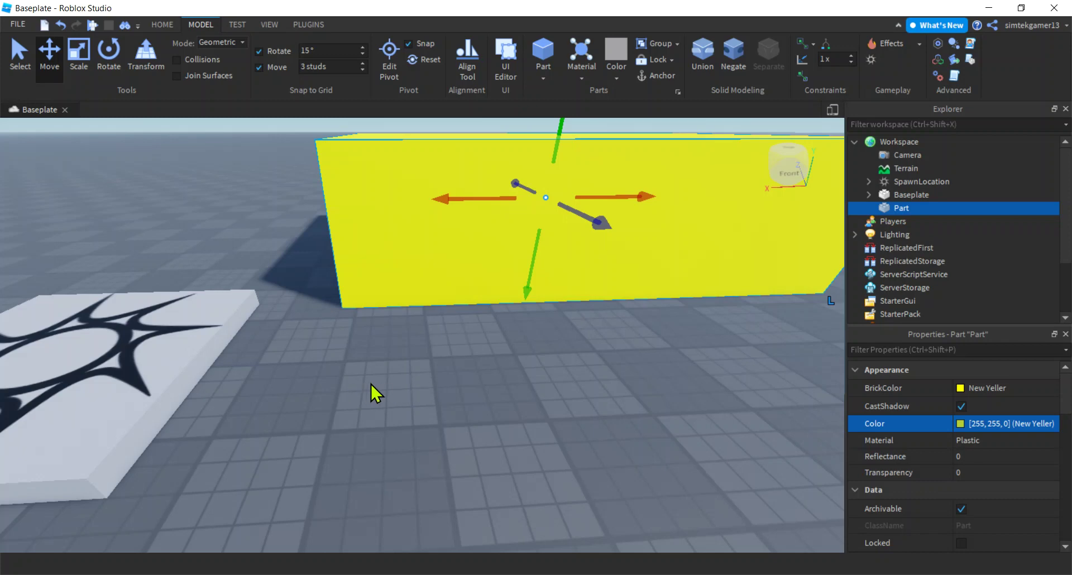
{"action": "scroll", "coordinate": [423, 392], "scroll_direction": "down", "scroll_amount": 3}
{"action": "scroll", "coordinate": [426, 393], "scroll_direction": "down", "scroll_amount": 3}
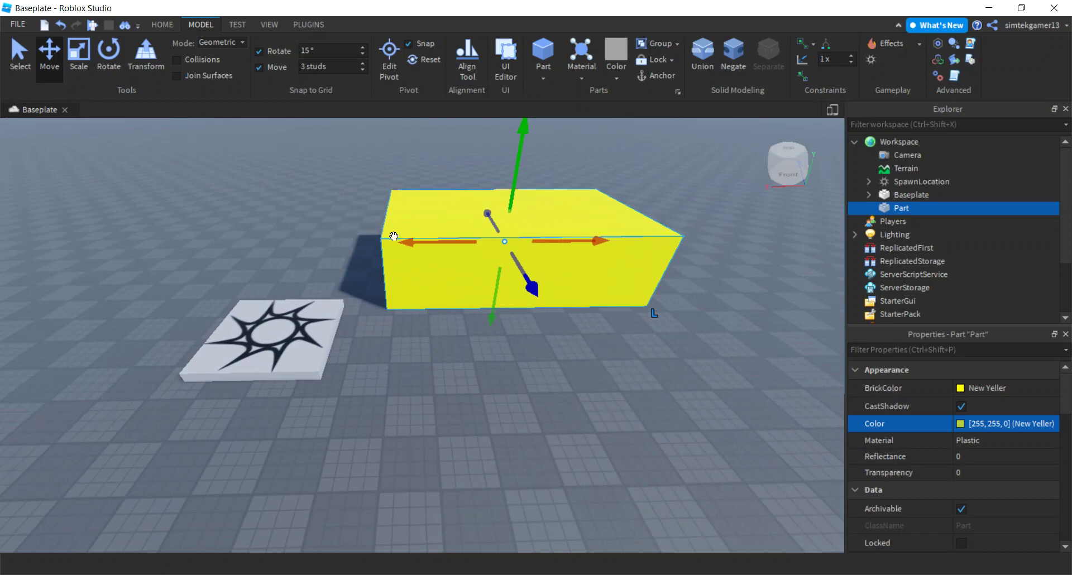
{"action": "left_click_drag", "start_coordinate": [399, 241], "coordinate": [416, 271]}
{"action": "right_click_drag", "start_coordinate": [498, 377], "coordinate": [497, 370]}
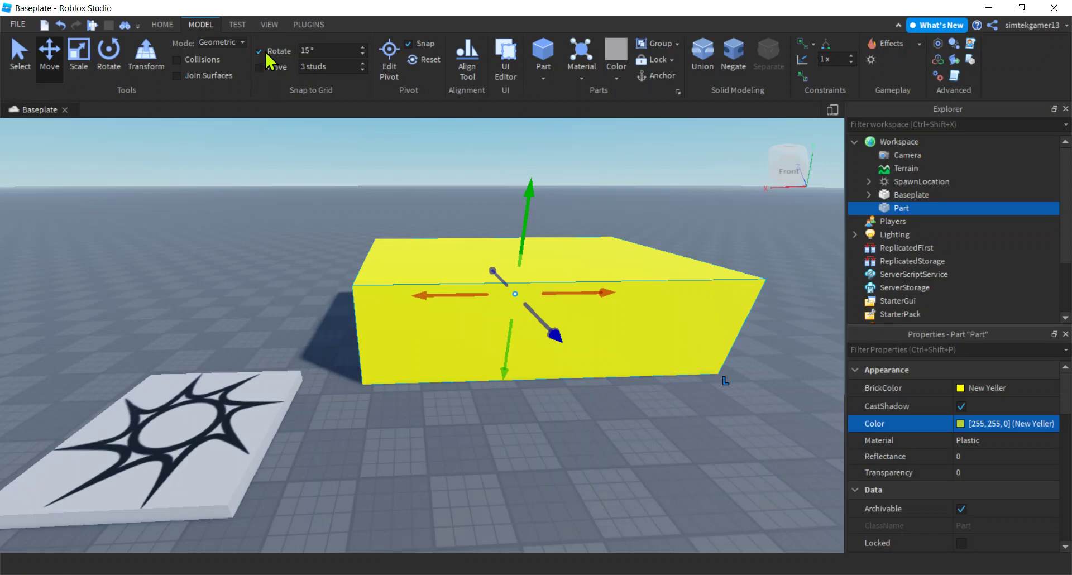
Step: Keep the rotation snap at 15° and rotate the yellow box a quarter turn about its vertical axis
{"action": "left_click", "coordinate": [312, 49]}
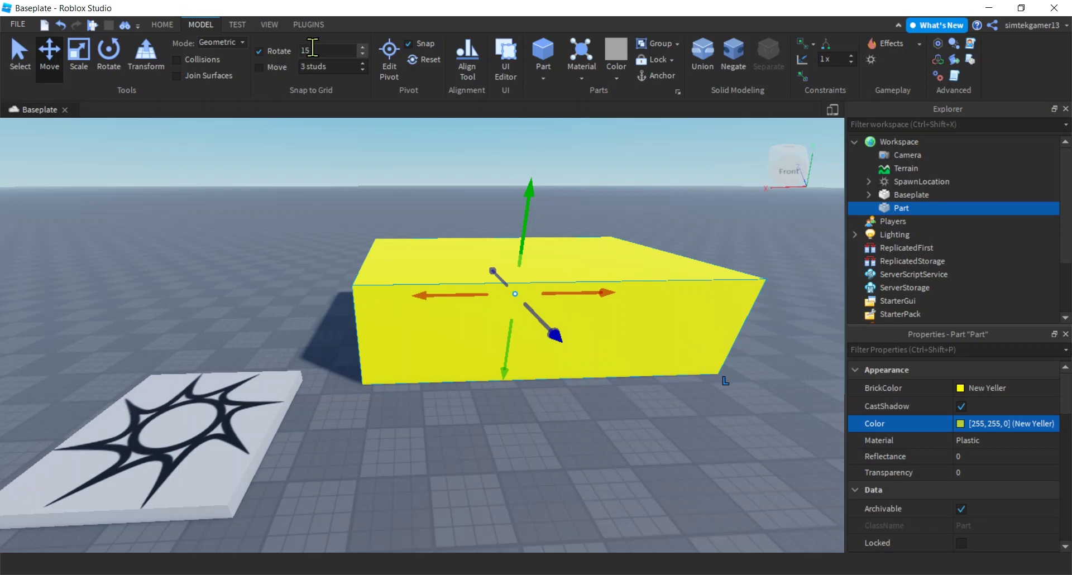
{"action": "key", "text": "Return"}
{"action": "left_click", "coordinate": [109, 52]}
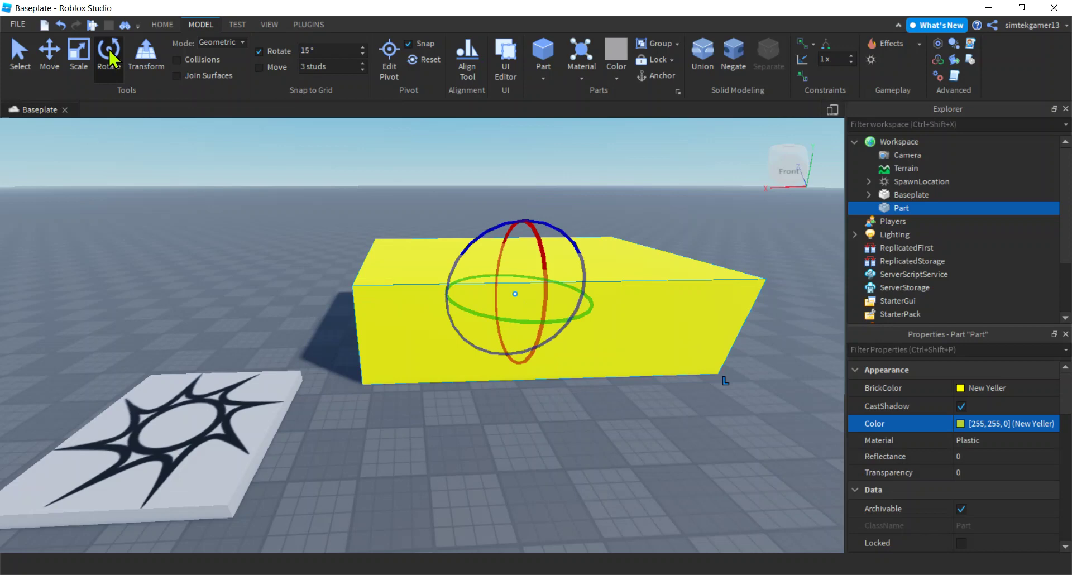
{"action": "left_click_drag", "start_coordinate": [520, 330], "coordinate": [607, 302]}
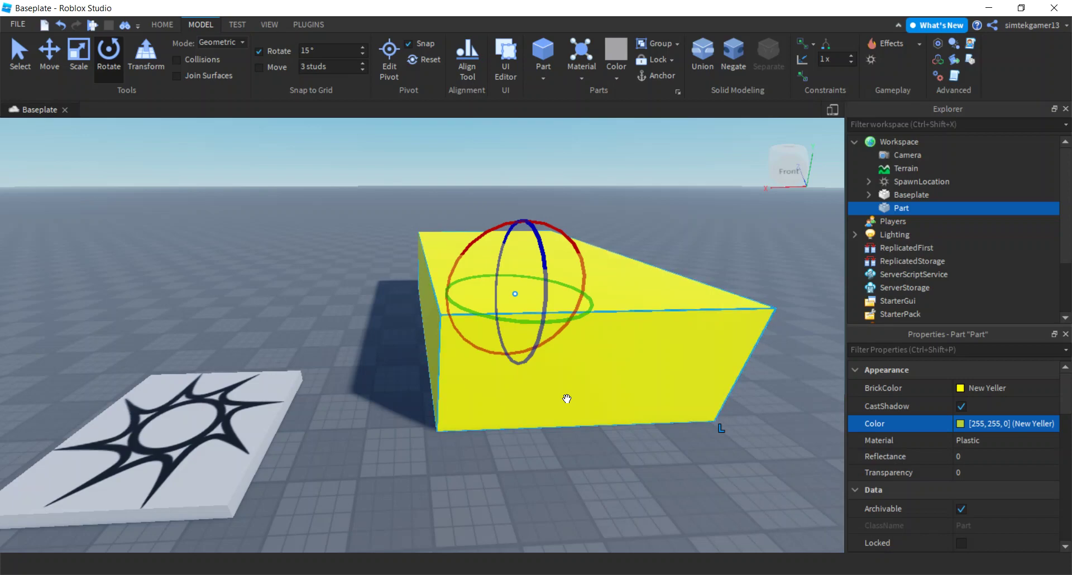
{"action": "right_click_drag", "start_coordinate": [606, 390], "coordinate": [609, 403]}
{"action": "scroll", "coordinate": [614, 412], "scroll_direction": "down", "scroll_amount": 4}
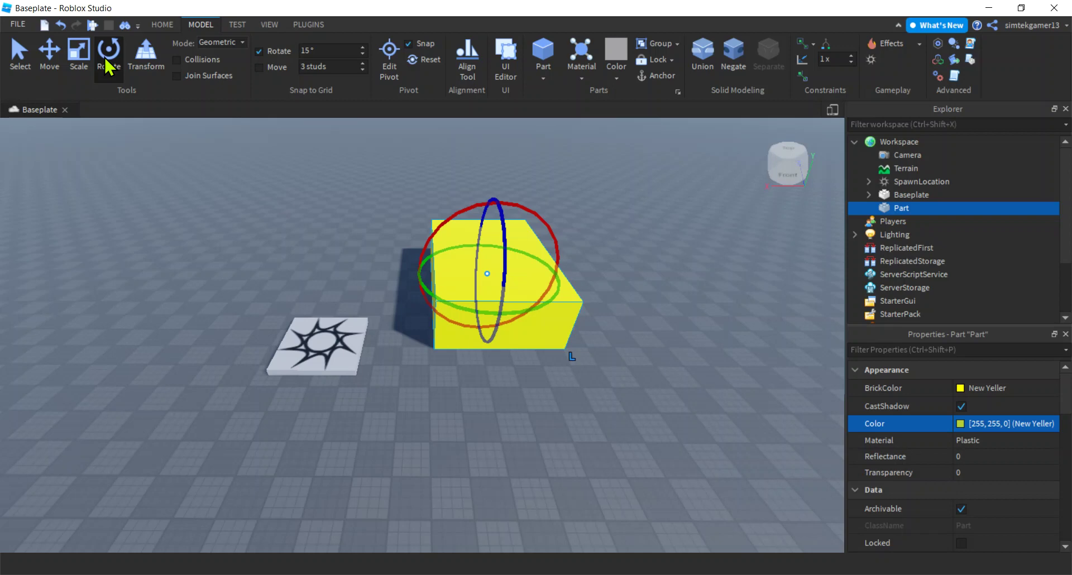
Step: Examine the Transform tool's handles on the yellow box, switch back to the Move tool and view the box from another side
{"action": "left_click", "coordinate": [146, 65]}
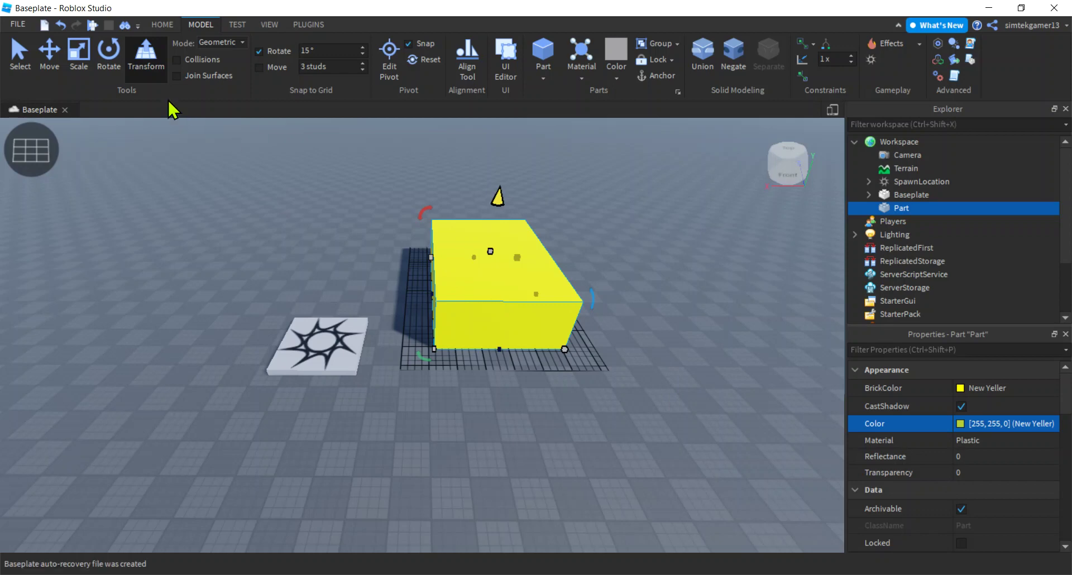
{"action": "left_click", "coordinate": [49, 55]}
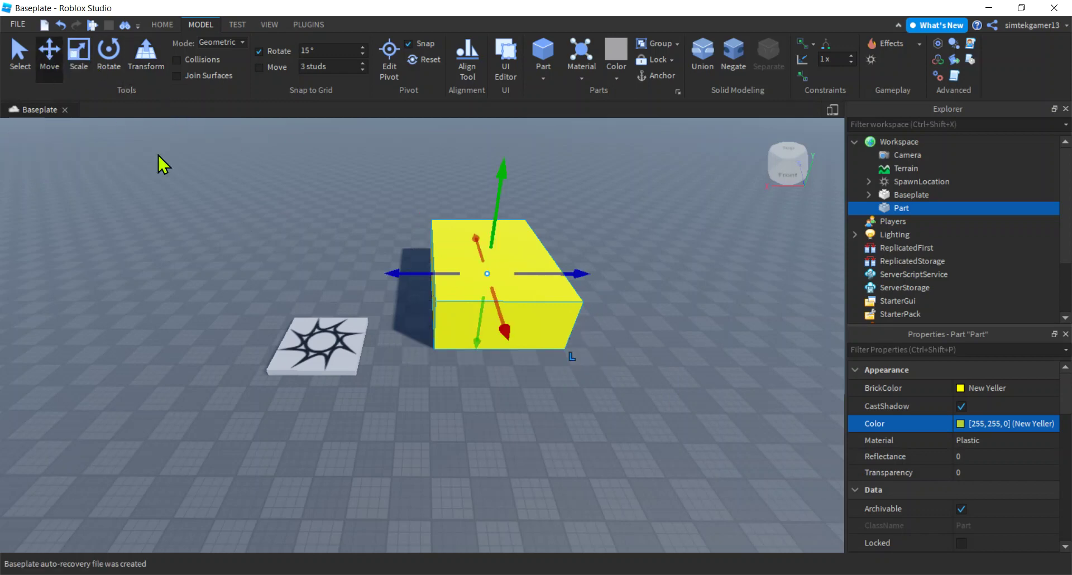
{"action": "right_click_drag", "start_coordinate": [679, 393], "coordinate": [689, 400]}
{"action": "scroll", "coordinate": [689, 400], "scroll_direction": "up", "scroll_amount": 3}
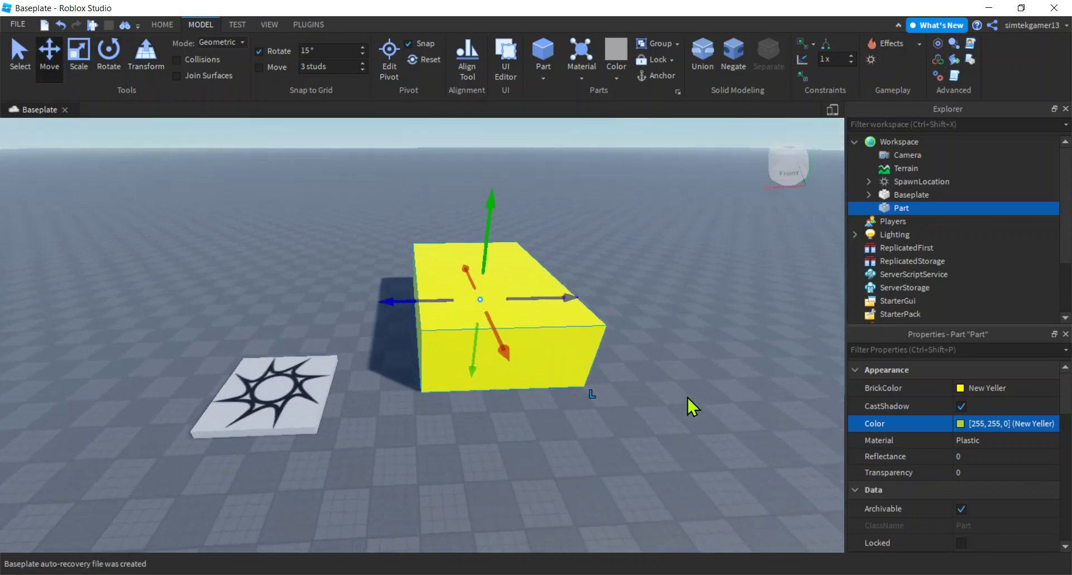
{"action": "key", "text": "d"}
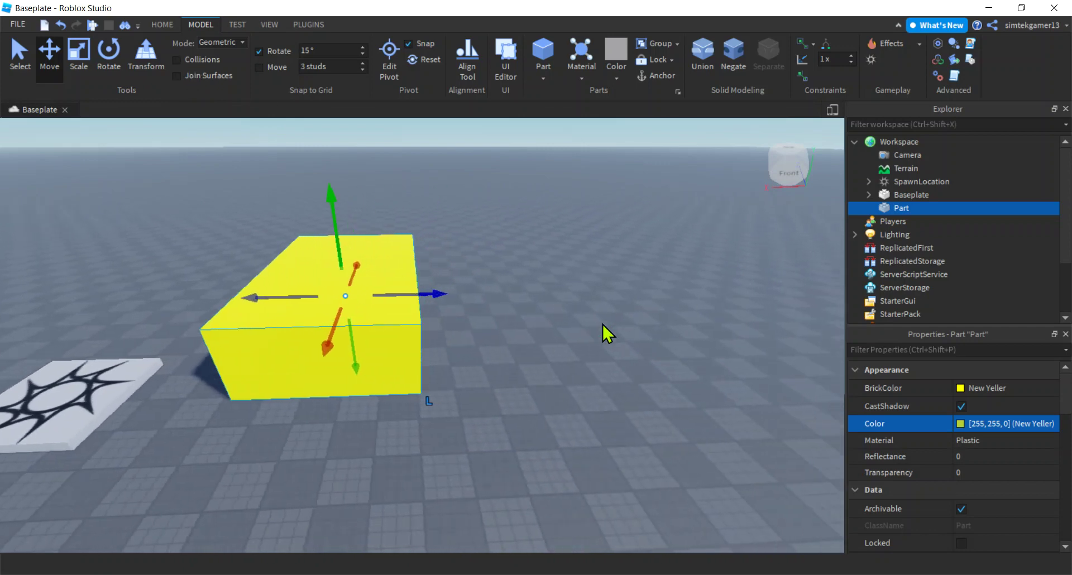
Step: Insert a sphere part and move it across the baseplate toward the side of the yellow box
{"action": "right_click_drag", "start_coordinate": [603, 324], "coordinate": [606, 326]}
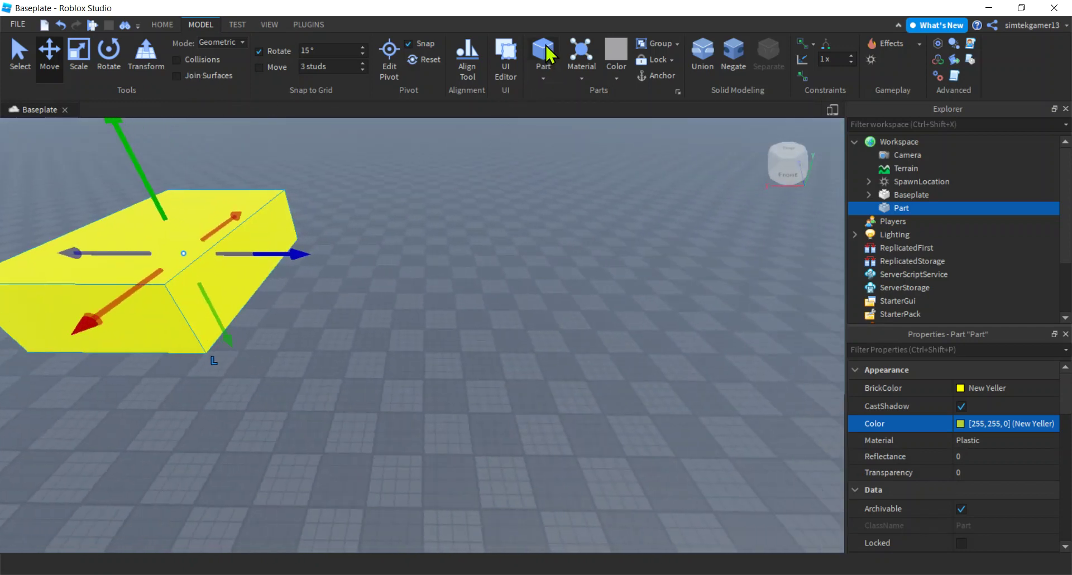
{"action": "left_click", "coordinate": [162, 25]}
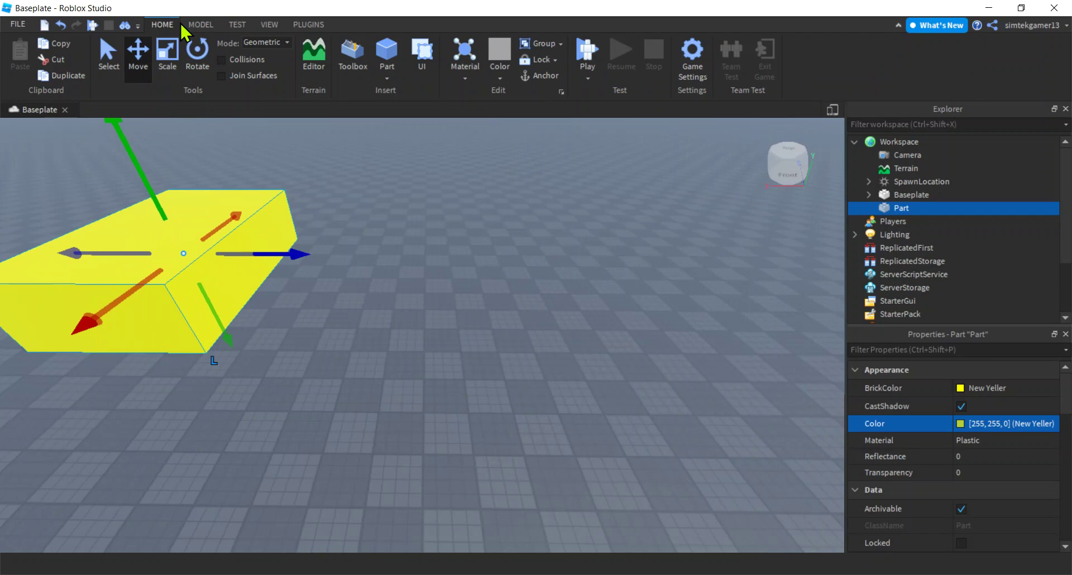
{"action": "left_click", "coordinate": [387, 79]}
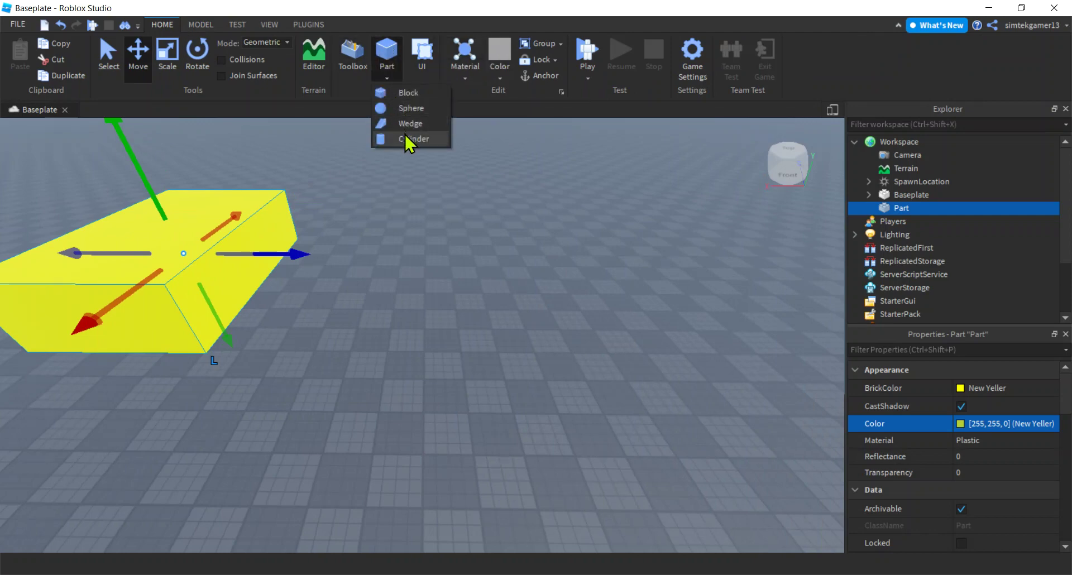
{"action": "left_click", "coordinate": [408, 109]}
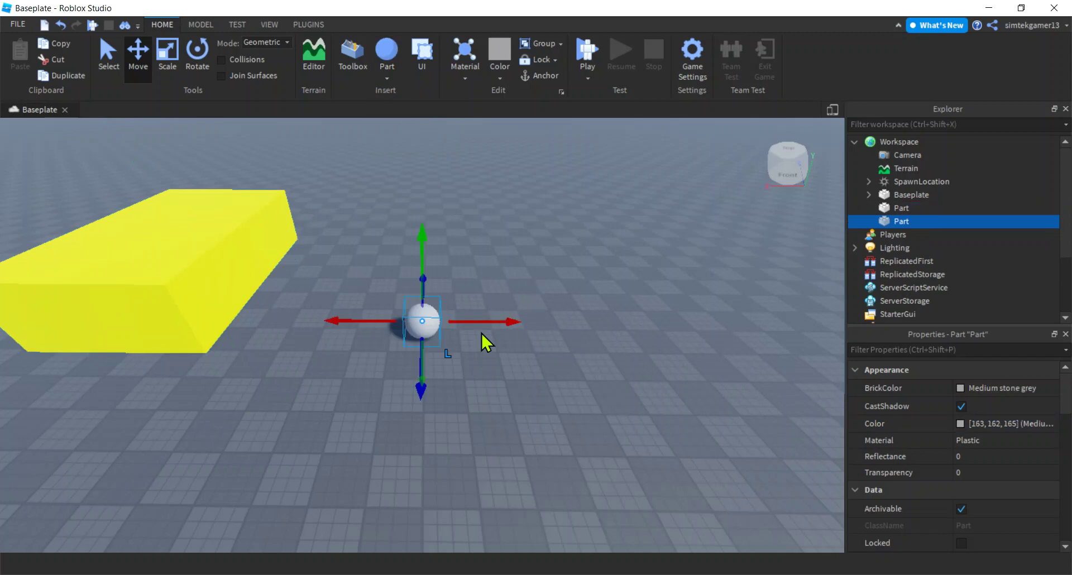
{"action": "left_click_drag", "start_coordinate": [422, 372], "coordinate": [418, 324]}
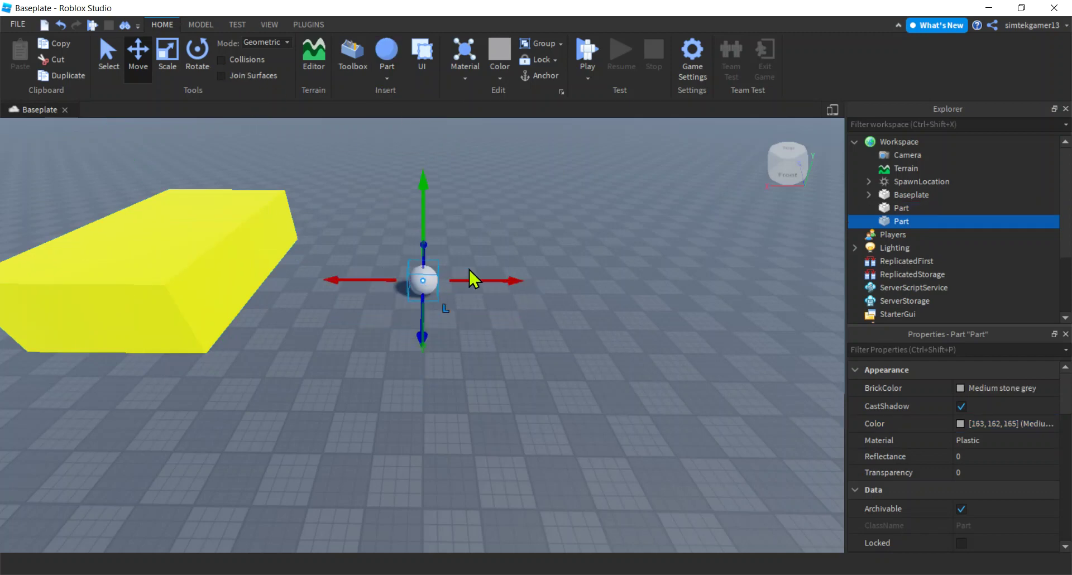
{"action": "left_click_drag", "start_coordinate": [505, 280], "coordinate": [409, 292]}
Step: Turn on Collisions and test it by sliding the sphere sideways near the yellow box
{"action": "left_click", "coordinate": [253, 59]}
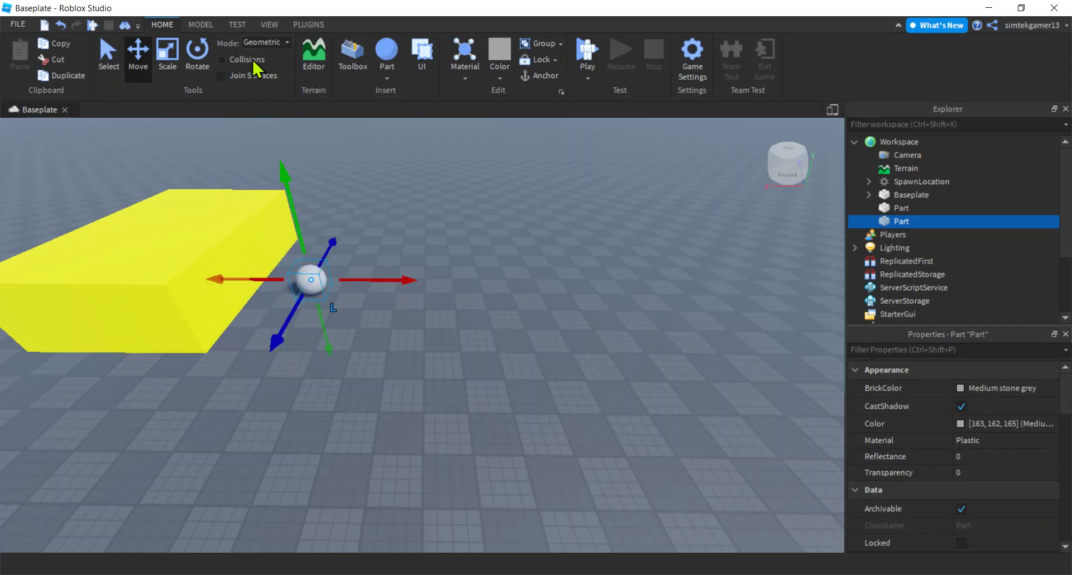
{"action": "left_click_drag", "start_coordinate": [412, 280], "coordinate": [436, 296]}
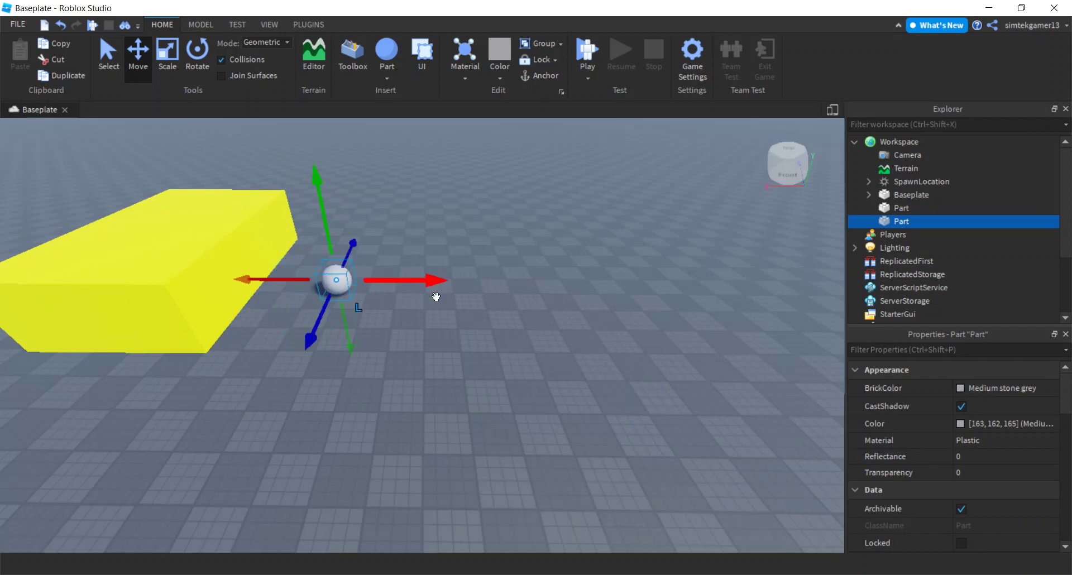
{"action": "key", "text": "a"}
{"action": "key", "text": "w"}
{"action": "right_click_drag", "start_coordinate": [492, 349], "coordinate": [492, 349]}
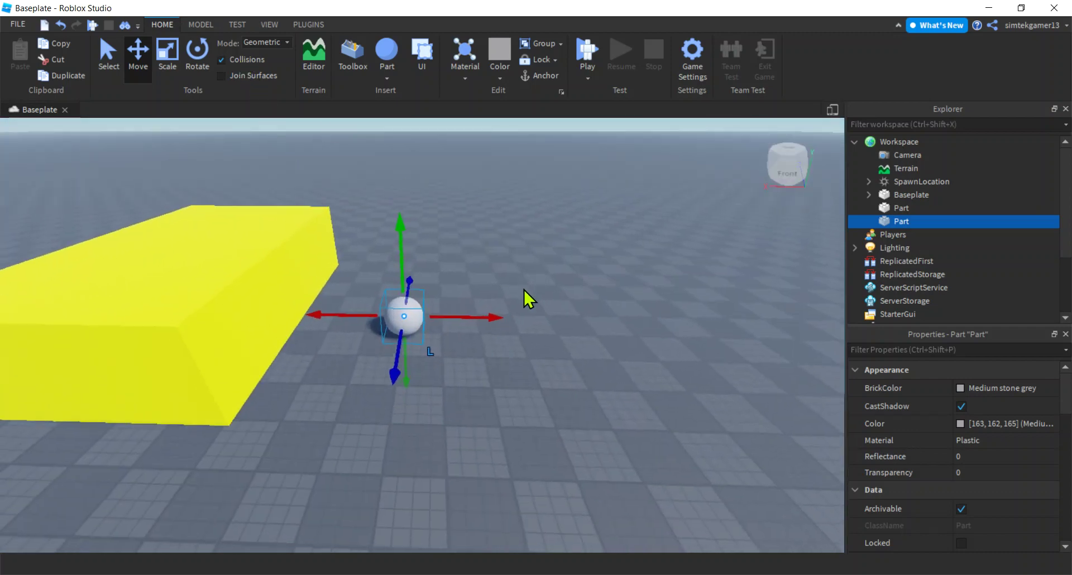
{"action": "left_click_drag", "start_coordinate": [495, 316], "coordinate": [483, 335]}
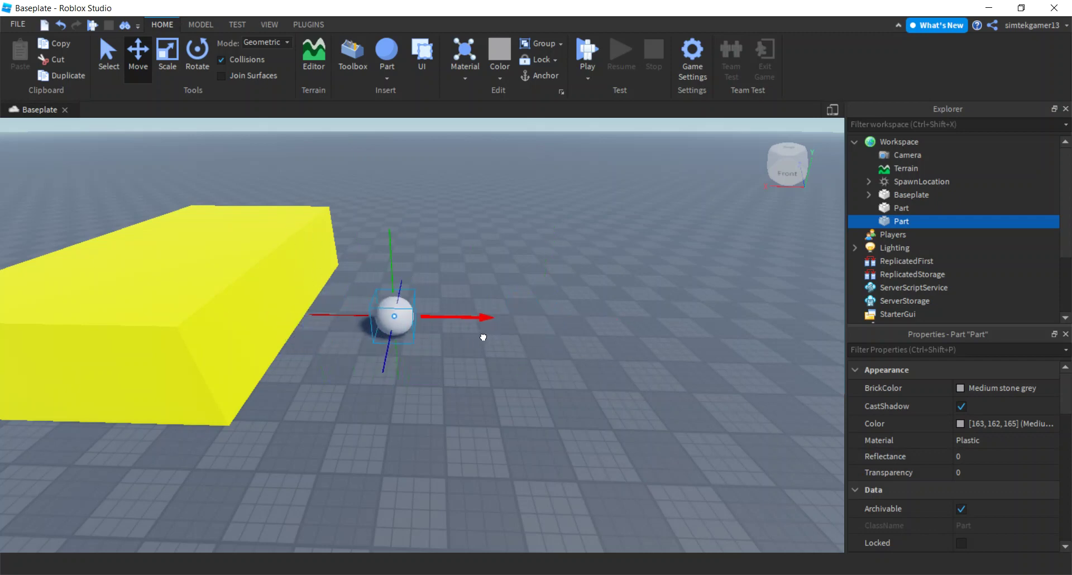
Step: Turn on Join Surfaces, slide the sphere against the yellow box's side and raise it slightly off the baseplate
{"action": "left_click", "coordinate": [248, 76]}
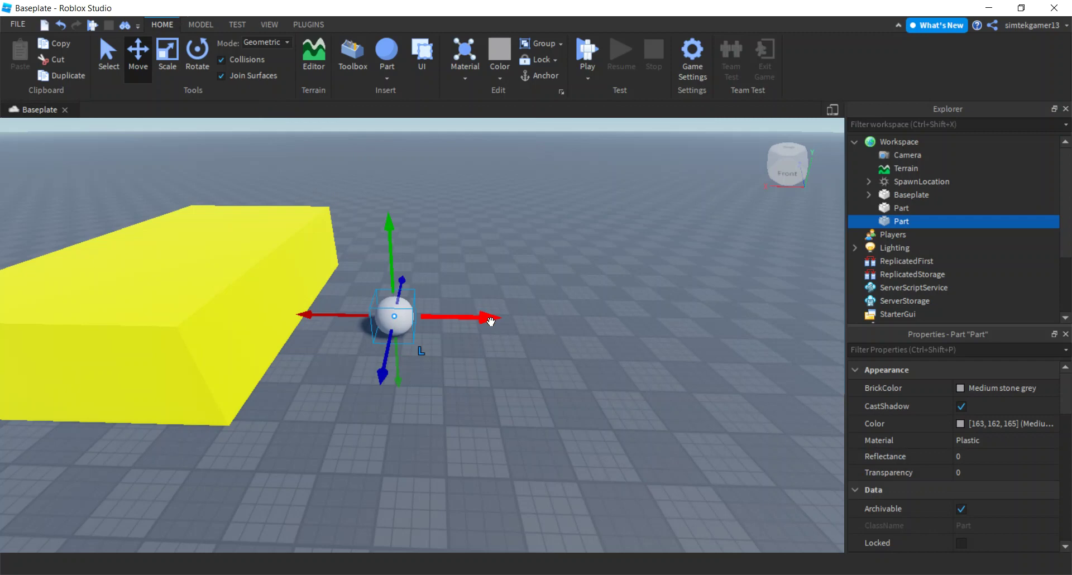
{"action": "left_click_drag", "start_coordinate": [490, 321], "coordinate": [403, 318]}
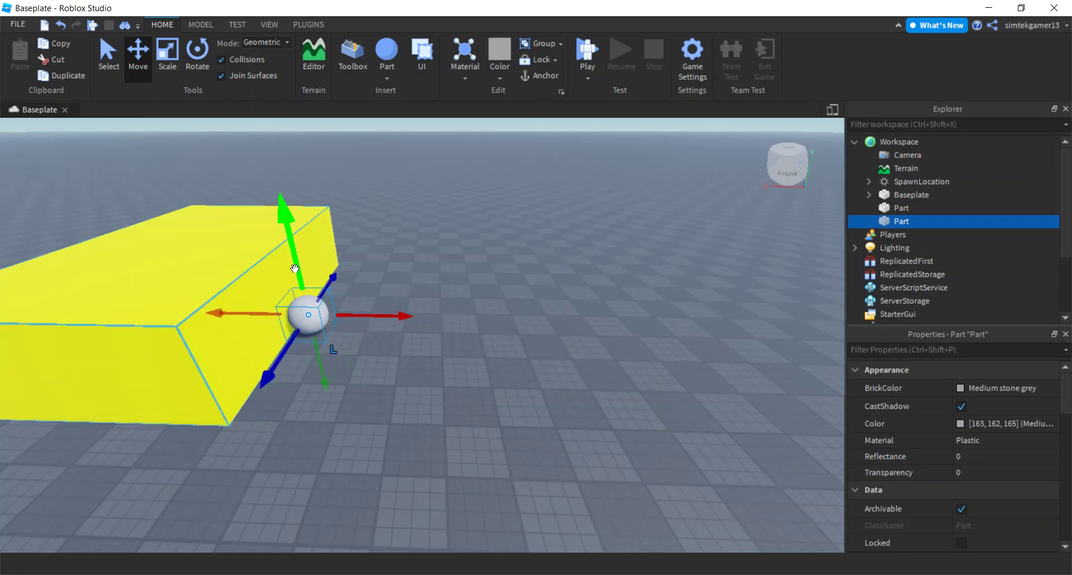
{"action": "left_click_drag", "start_coordinate": [294, 253], "coordinate": [294, 237]}
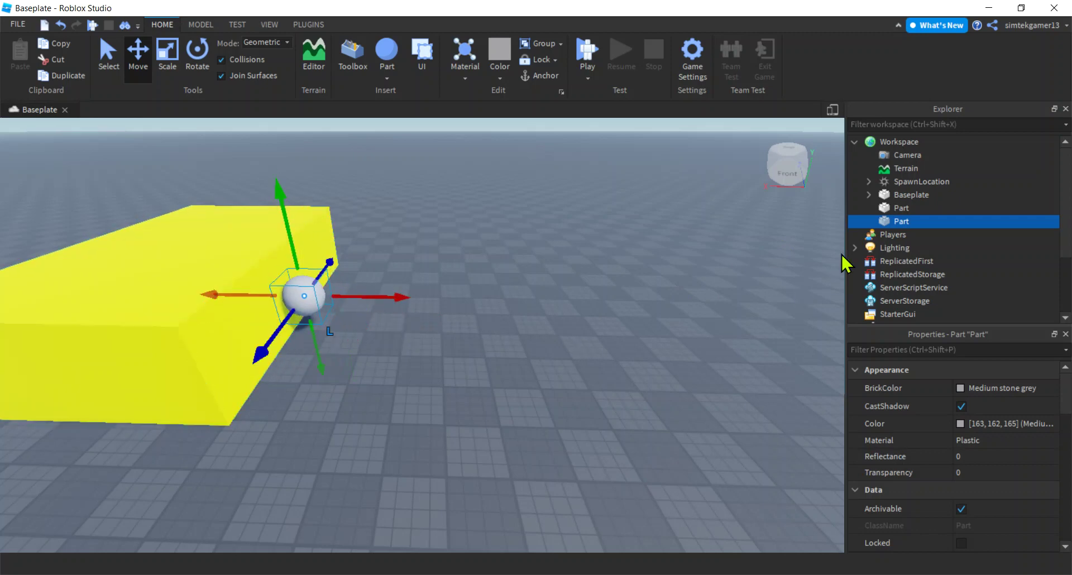
{"action": "left_click", "coordinate": [900, 209]}
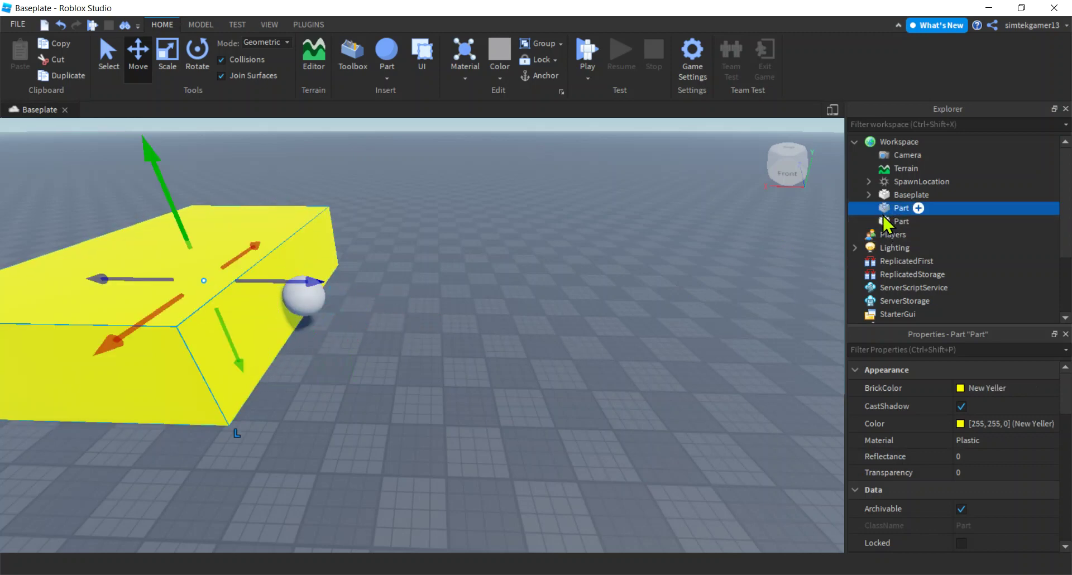
{"action": "left_click", "coordinate": [896, 222]}
{"action": "scroll", "coordinate": [499, 303], "scroll_direction": "up", "scroll_amount": 2}
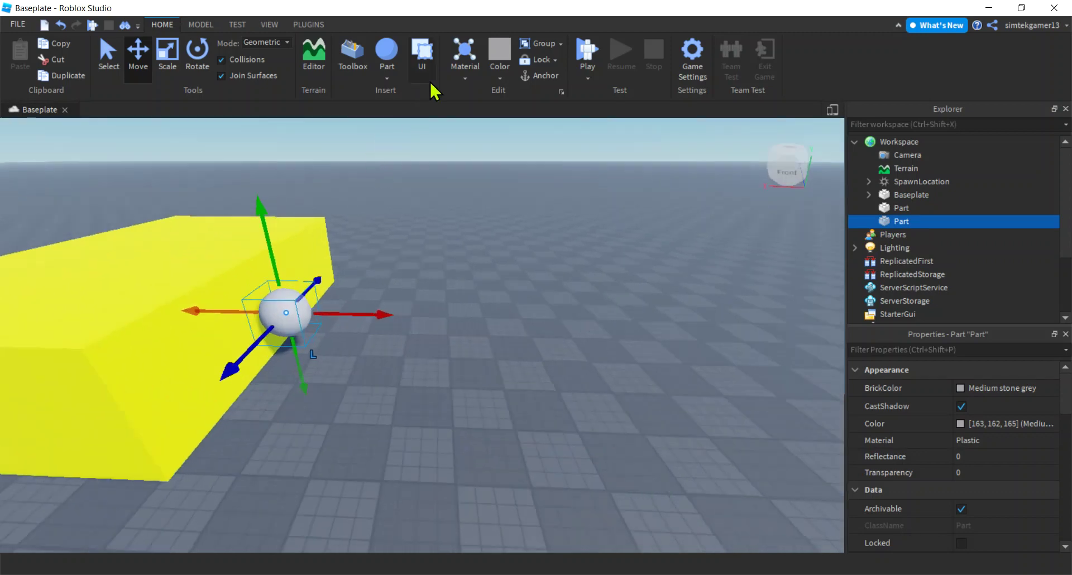
Step: Playtest the place, walk the character over to the sphere beside the yellow box and stop the test
{"action": "left_click", "coordinate": [587, 53]}
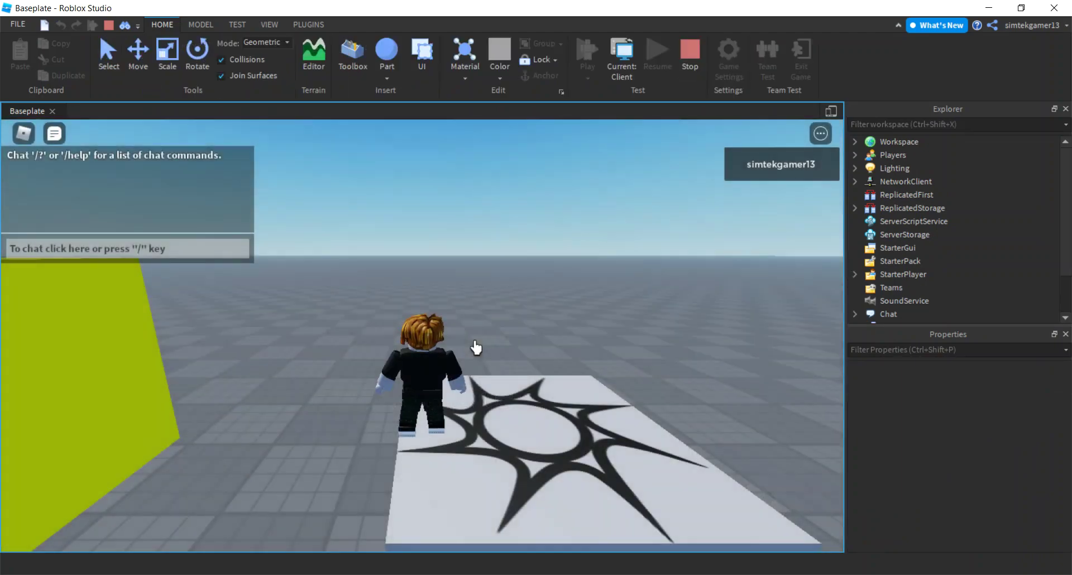
{"action": "right_click_drag", "start_coordinate": [476, 341], "coordinate": [421, 166]}
{"action": "key", "text": "d"}
{"action": "key", "text": "w"}
{"action": "key", "text": "w"}
{"action": "key", "text": "w"}
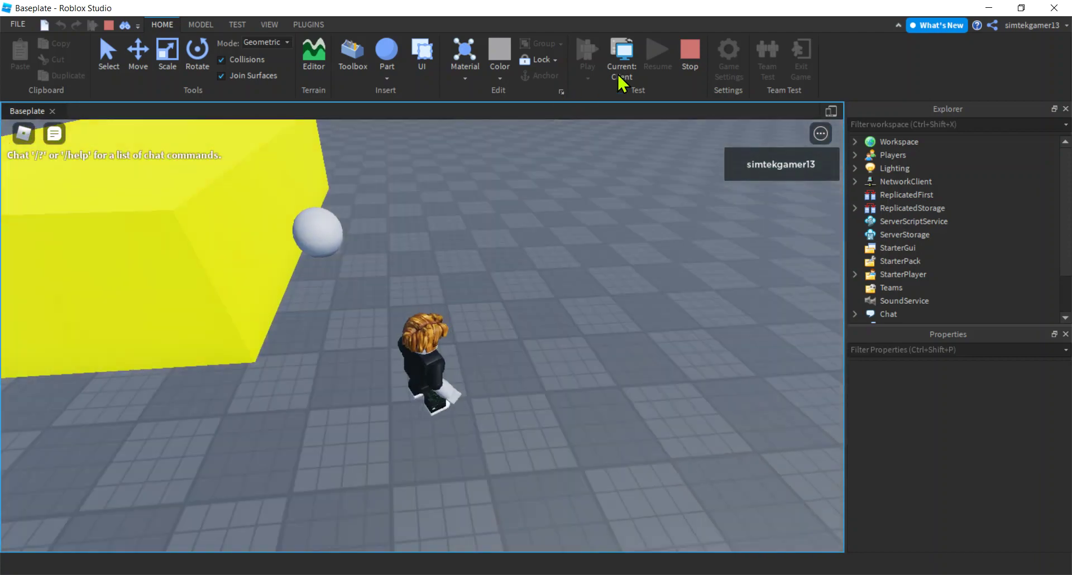
{"action": "left_click", "coordinate": [692, 56]}
{"action": "scroll", "coordinate": [436, 268], "scroll_direction": "up", "scroll_amount": 3}
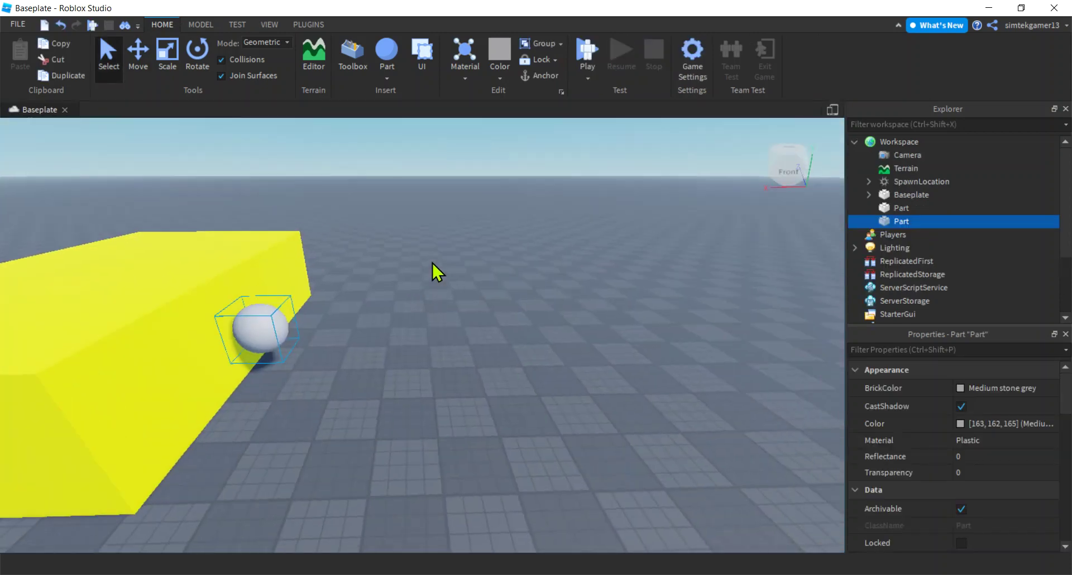
Step: Replace the sphere with a block part placed on the baseplate beside the yellow box
{"action": "left_click", "coordinate": [246, 75]}
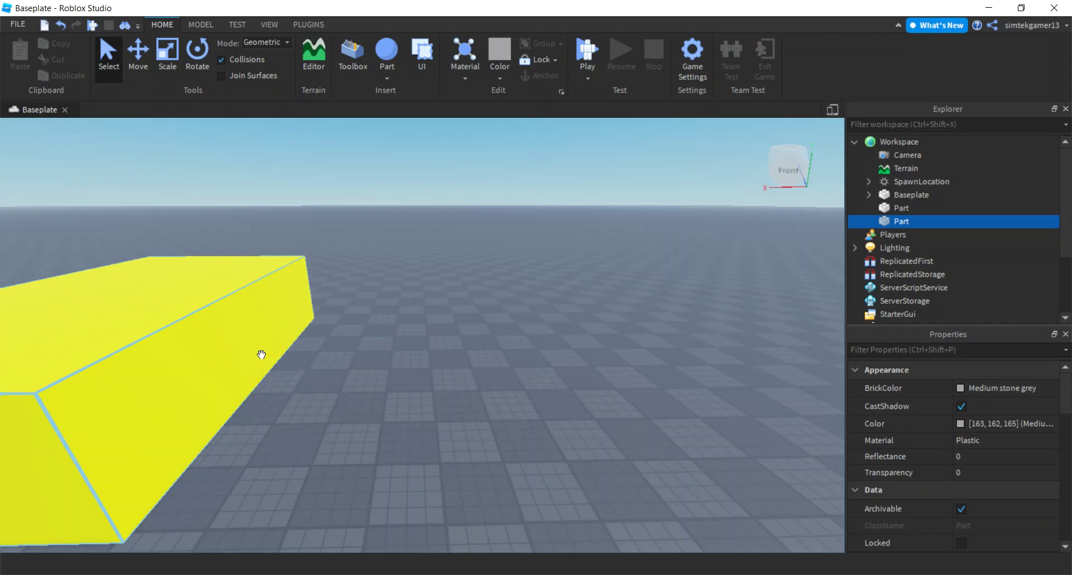
{"action": "key", "text": "Delete"}
{"action": "left_click", "coordinate": [387, 77]}
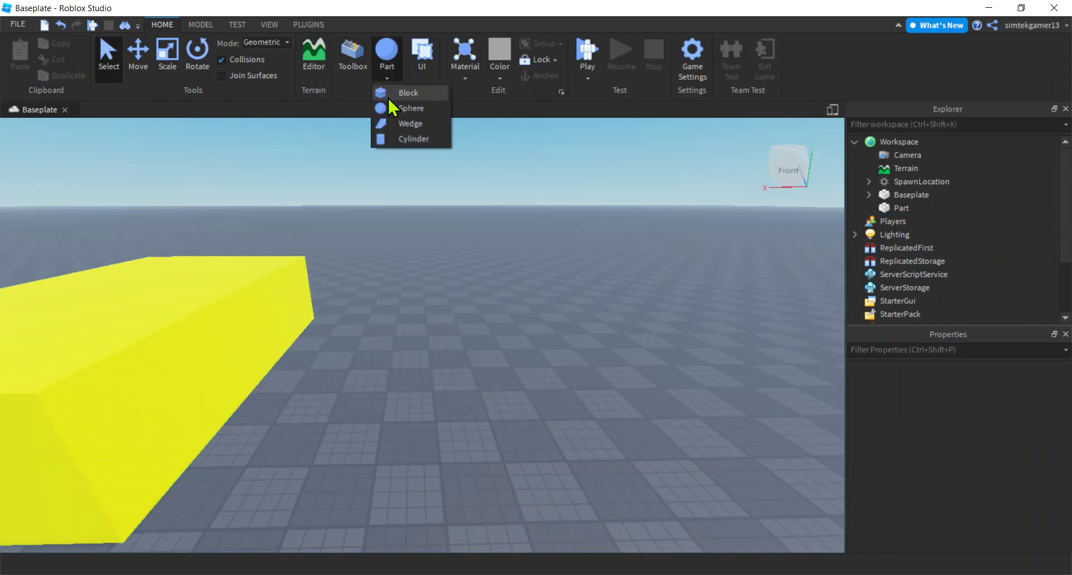
{"action": "left_click", "coordinate": [407, 93]}
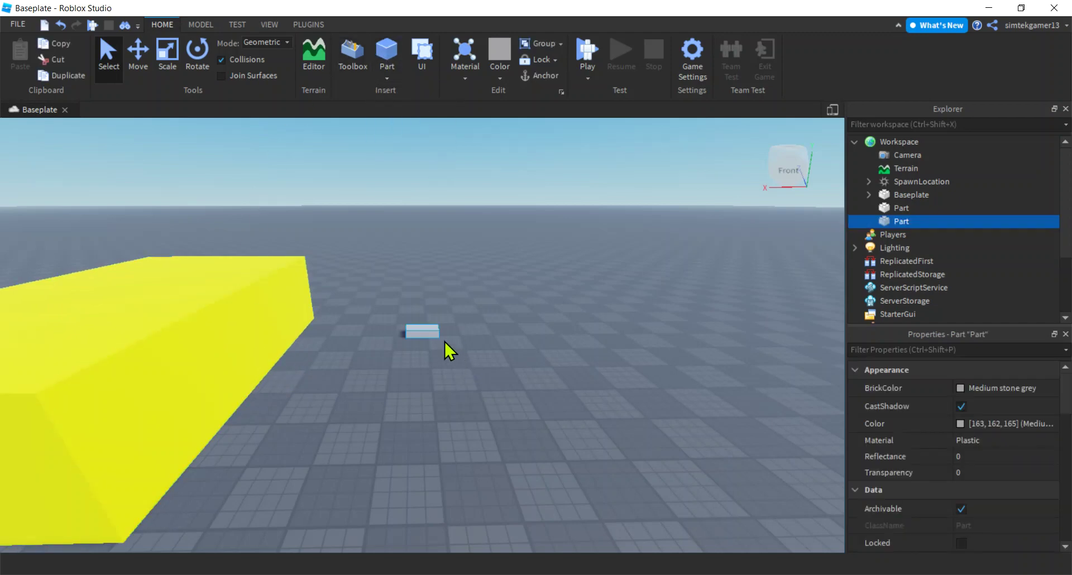
{"action": "left_click_drag", "start_coordinate": [422, 345], "coordinate": [312, 403]}
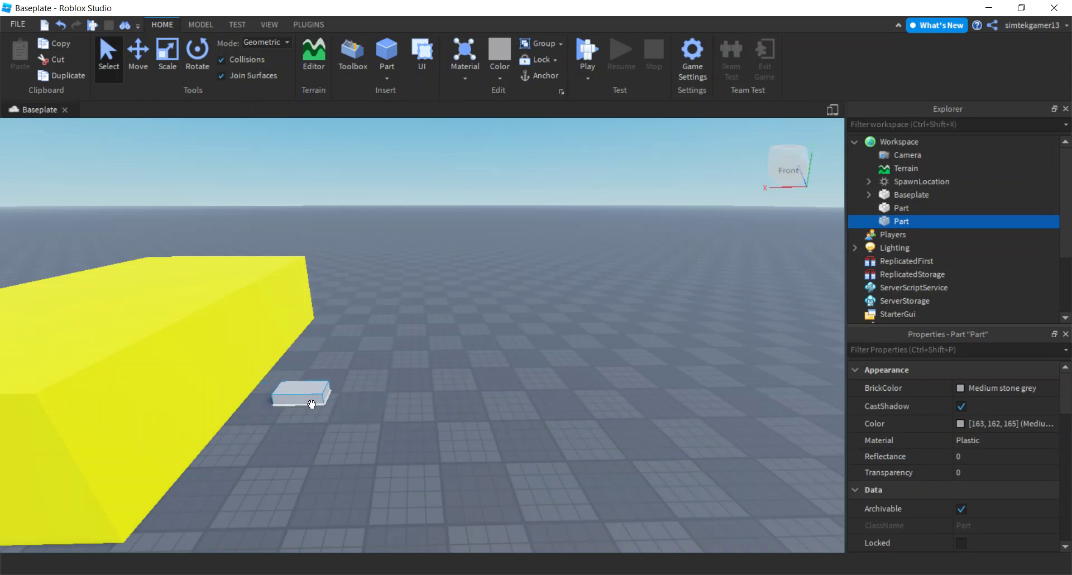
Step: Raise the block off the baseplate, slide it against the yellow box's side and expand its Explorer entry
{"action": "left_click", "coordinate": [138, 53]}
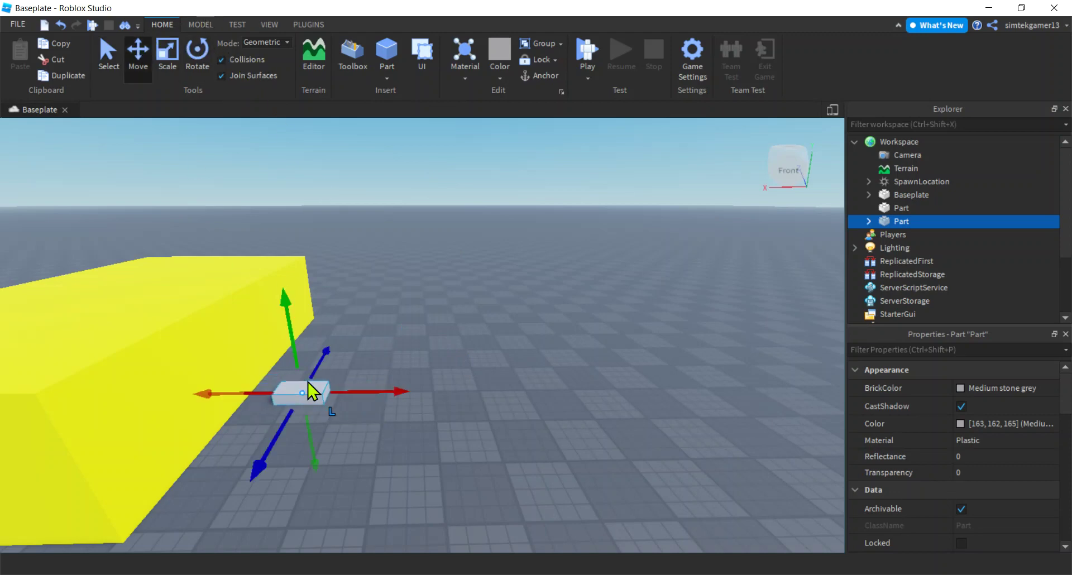
{"action": "left_click_drag", "start_coordinate": [296, 353], "coordinate": [297, 295]}
{"action": "mouse_move", "coordinate": [390, 338]}
{"action": "left_mouse_down"}
{"action": "mouse_move", "coordinate": [352, 343]}
{"action": "mouse_move", "coordinate": [373, 345]}
{"action": "left_mouse_up"}
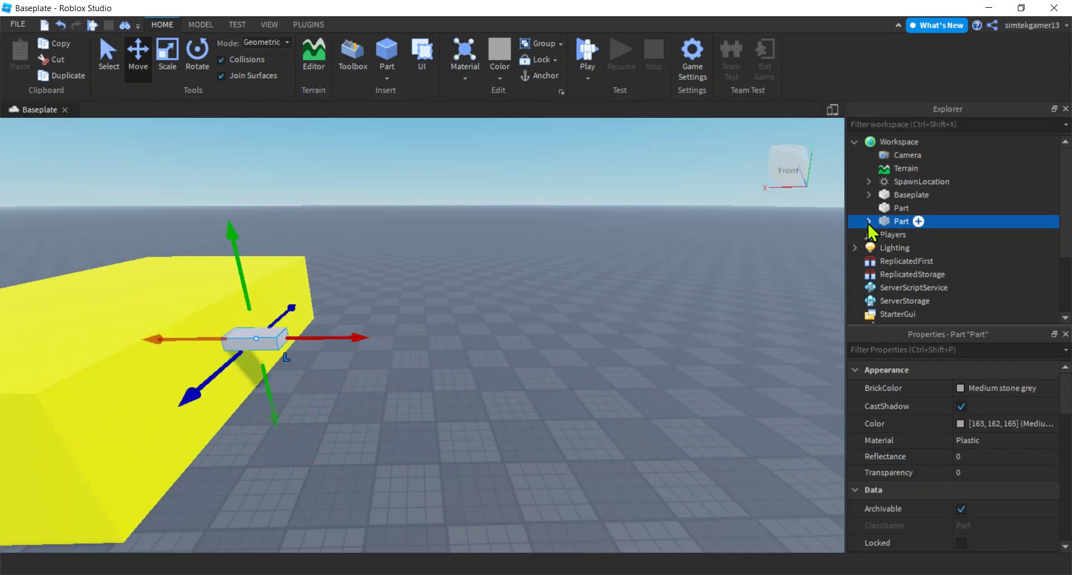
{"action": "left_click", "coordinate": [868, 222]}
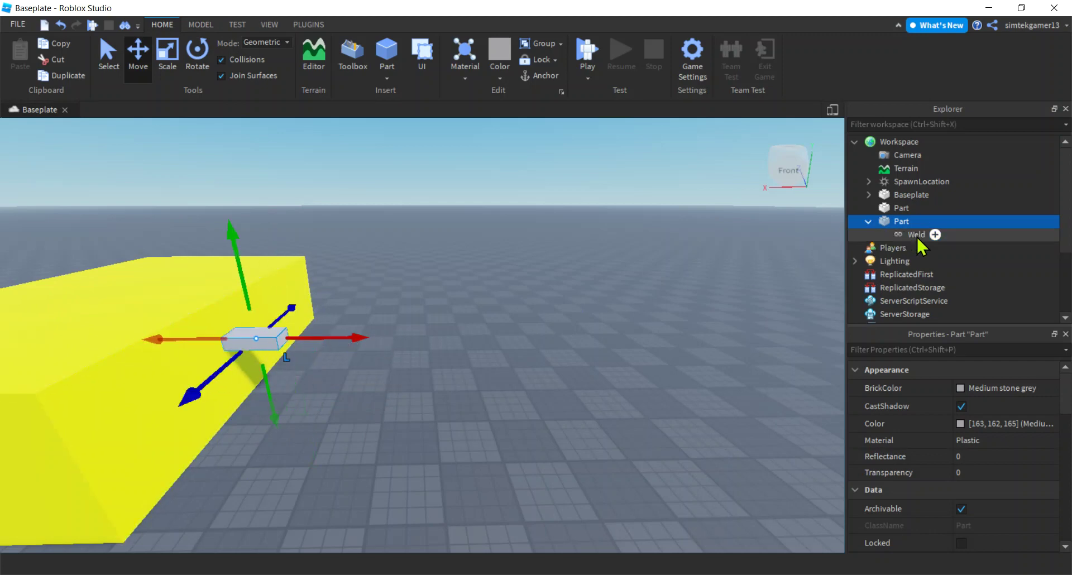
Step: Playtest the place, jump the character onto the yellow box to check the attached block, and stop the test
{"action": "left_click", "coordinate": [587, 56]}
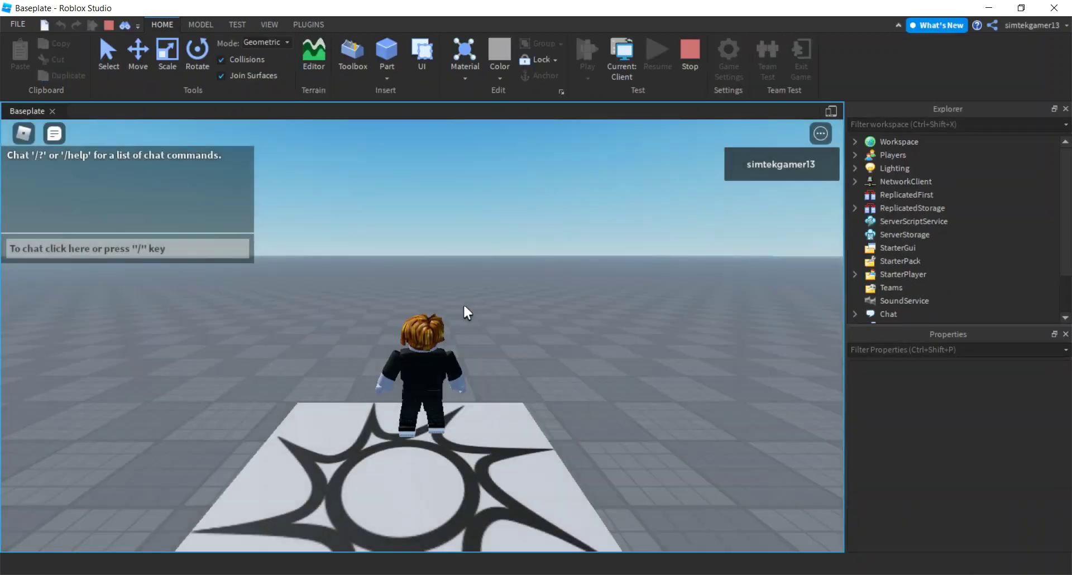
{"action": "right_click_drag", "start_coordinate": [463, 303], "coordinate": [498, 358]}
{"action": "key", "text": "w"}
{"action": "key", "text": "w"}
{"action": "key", "text": "space"}
{"action": "key", "text": "space"}
{"action": "key", "text": "w"}
{"action": "key", "text": "space"}
{"action": "key", "text": "a"}
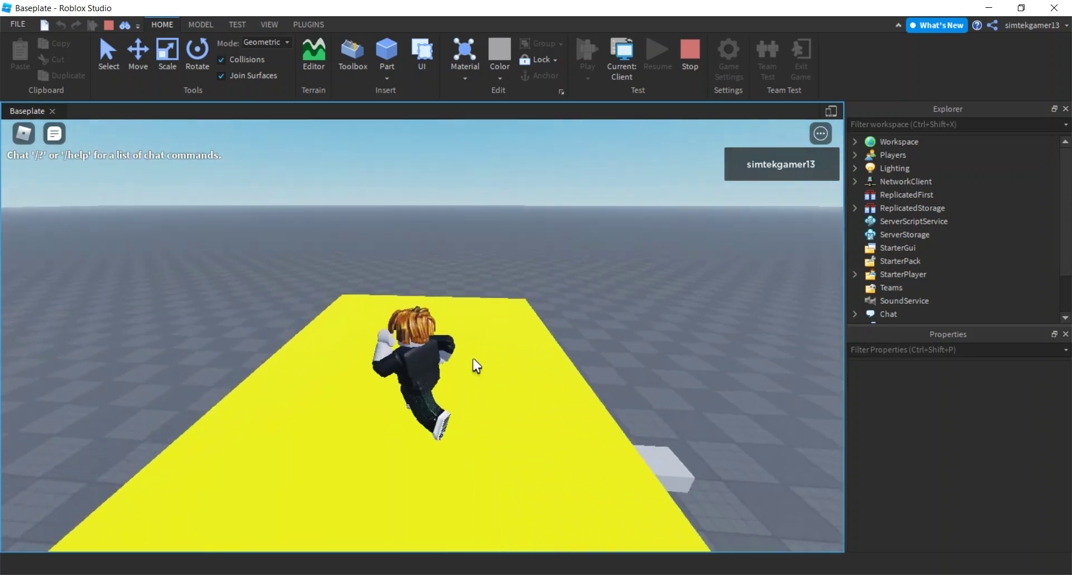
{"action": "key", "text": "w"}
{"action": "right_click_drag", "start_coordinate": [556, 316], "coordinate": [555, 317]}
{"action": "key", "text": "d"}
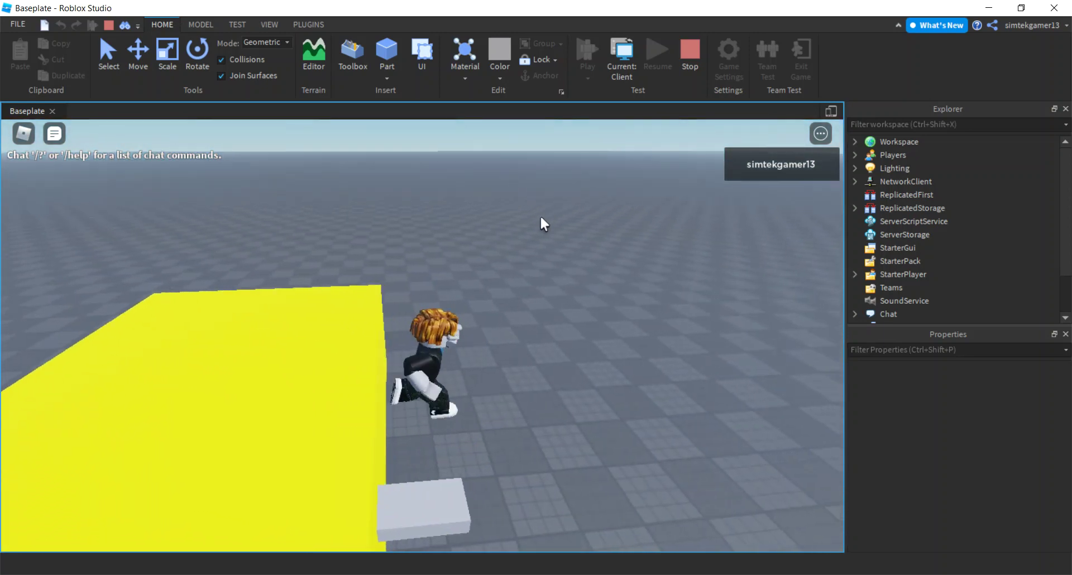
{"action": "left_click", "coordinate": [690, 50]}
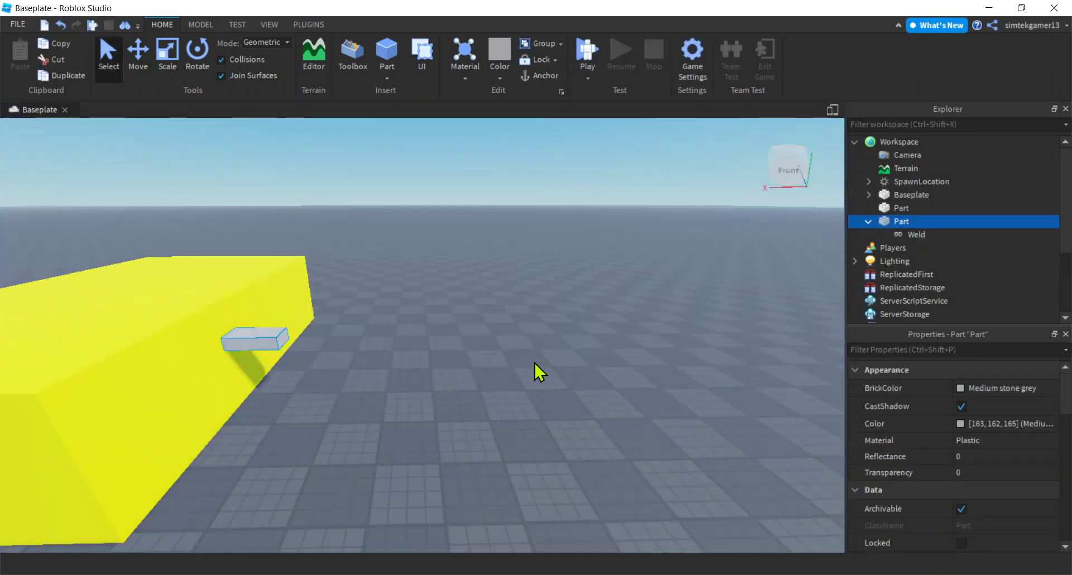
Step: Publish the place to Roblox as a new game named My Second Game
{"action": "left_click", "coordinate": [19, 24]}
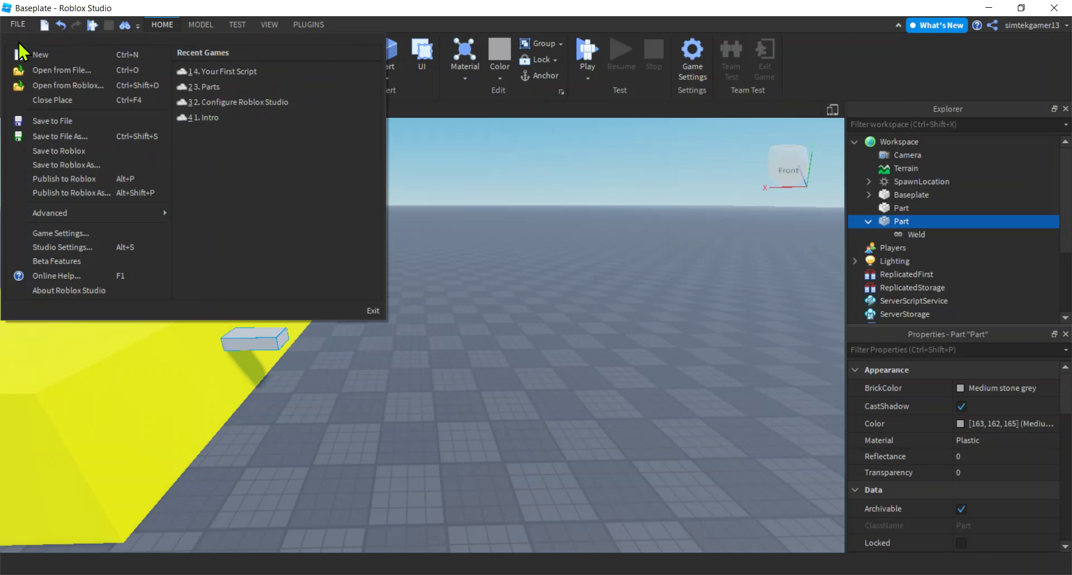
{"action": "left_click", "coordinate": [45, 178]}
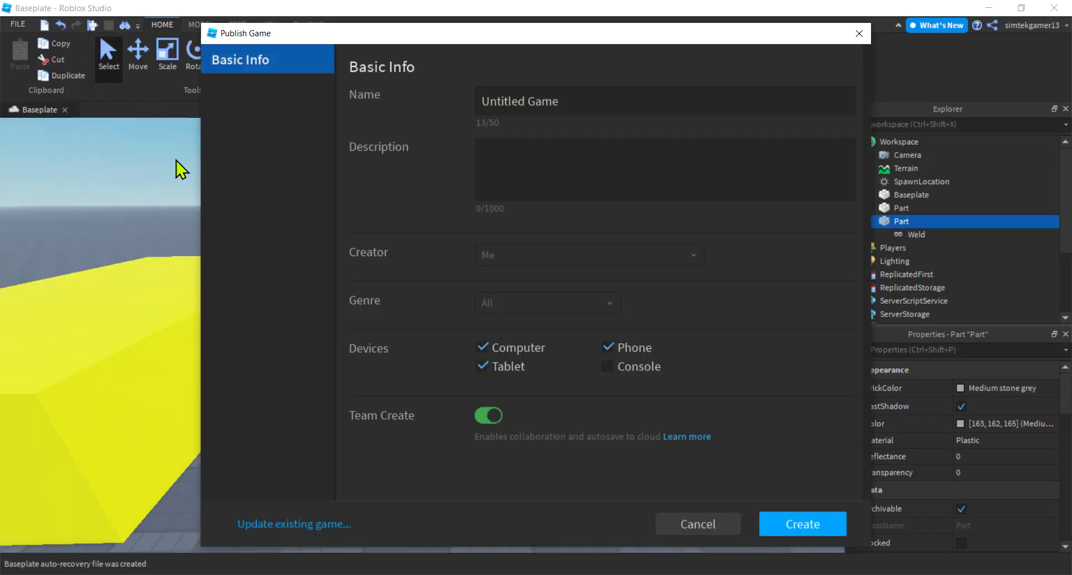
{"action": "left_click", "coordinate": [572, 99]}
{"action": "left_click_drag", "start_coordinate": [572, 99], "coordinate": [435, 98]}
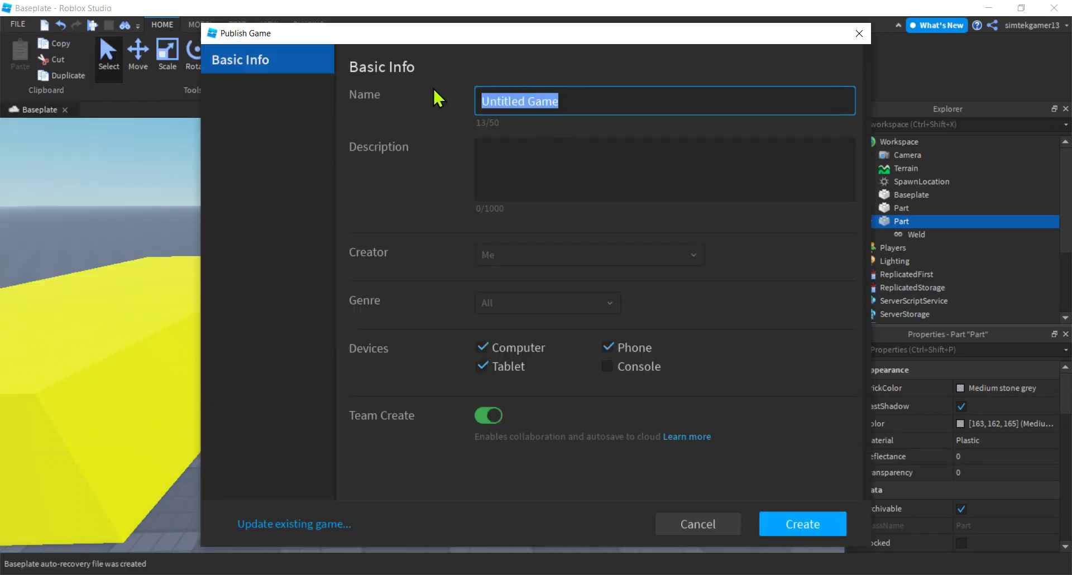
{"action": "type", "text": "My "}
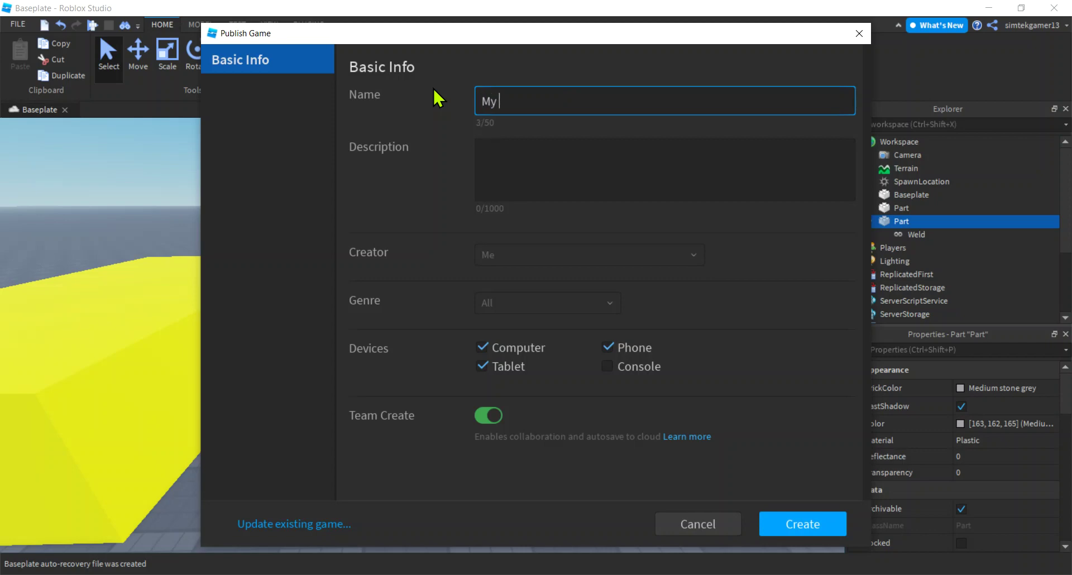
{"action": "type", "text": "Second Game"}
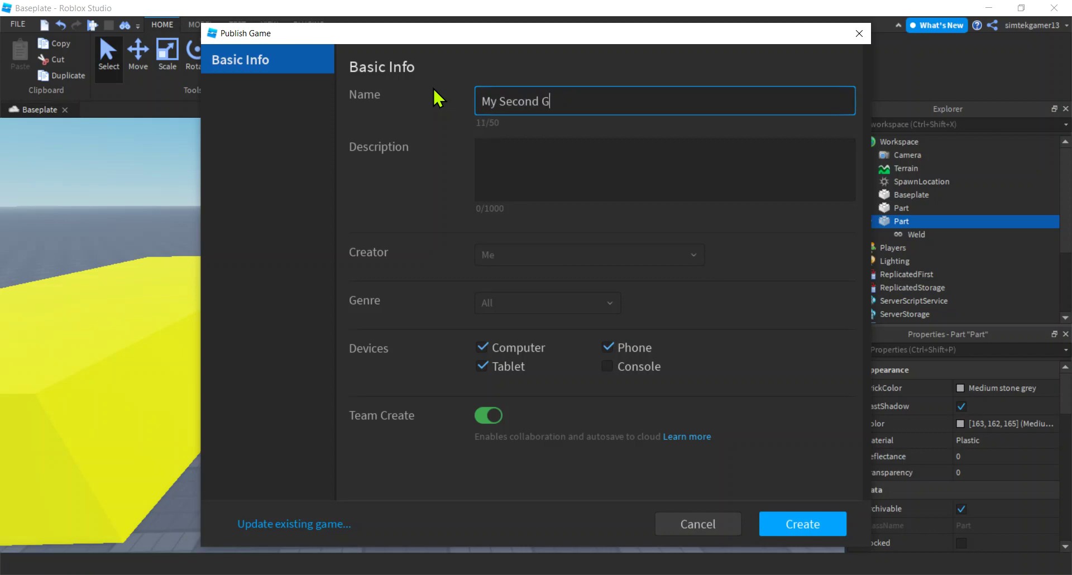
{"action": "left_click", "coordinate": [787, 531]}
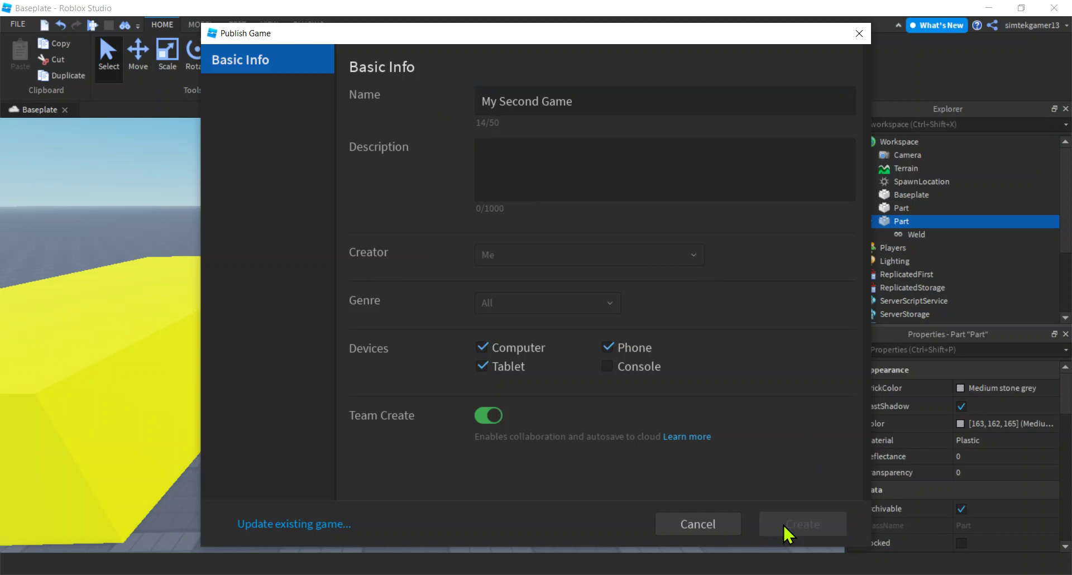